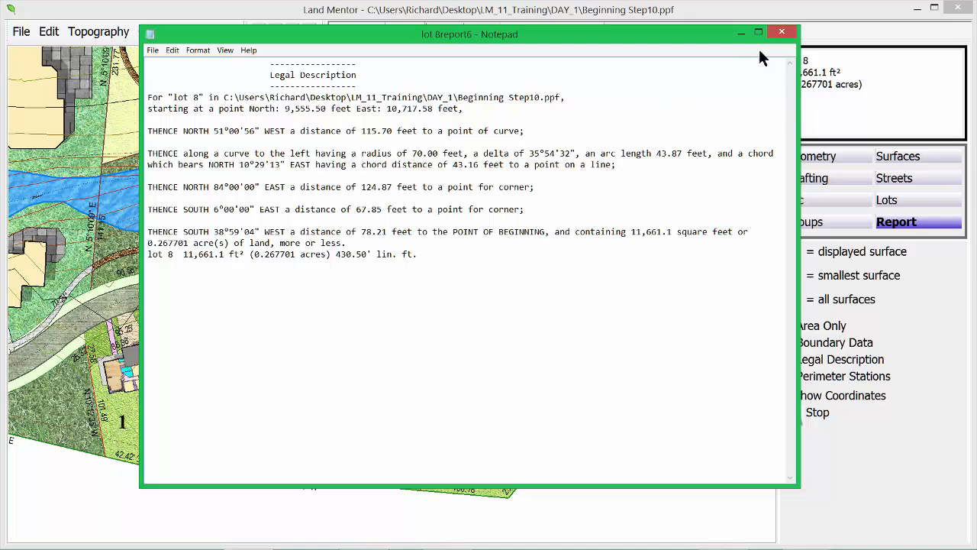
Step: Produce the legal description of the whole site (661,053.3 ft², 15.175695 acres), then close it
click(783, 33)
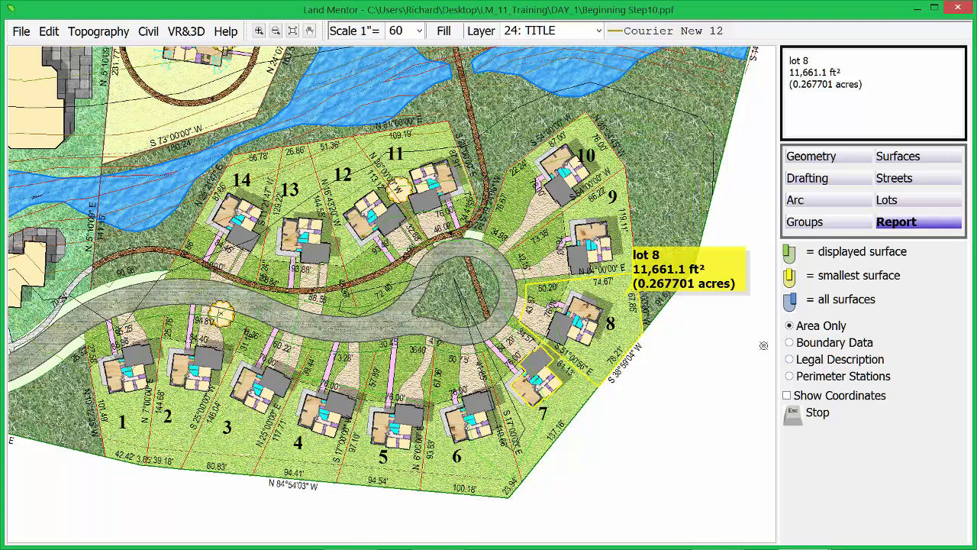
click(814, 365)
click(312, 197)
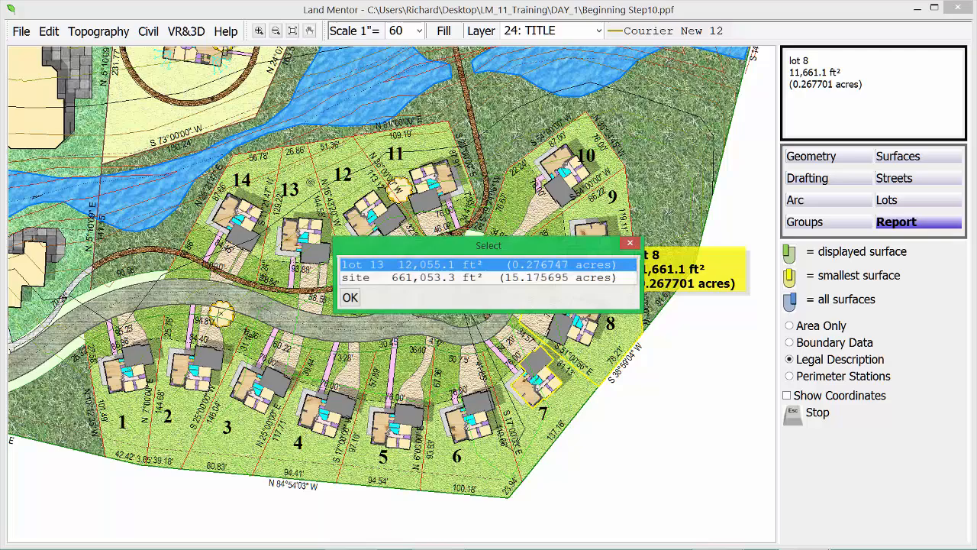
click(370, 278)
key(Return)
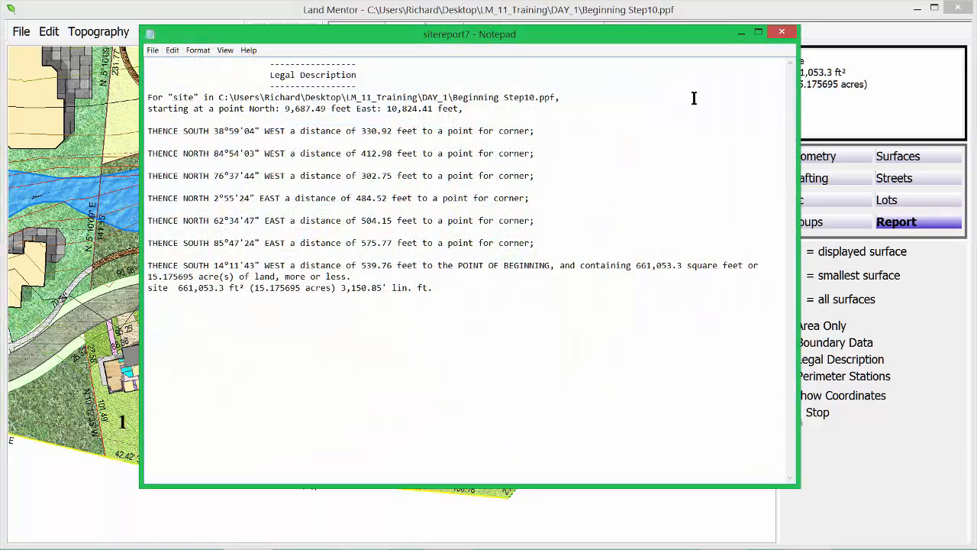
click(782, 34)
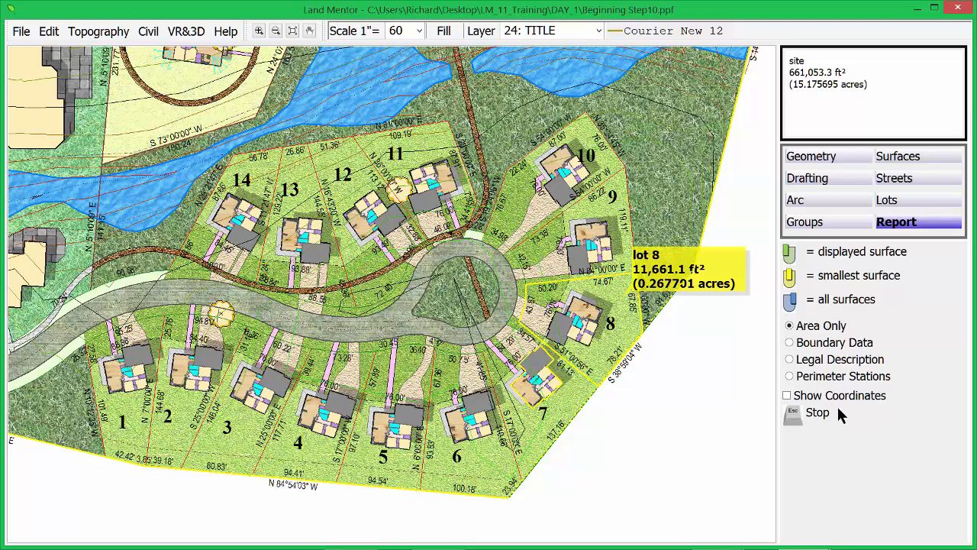
Step: Run a Query Name count report of all surfaces named 'lot', finding 14 lots
click(908, 228)
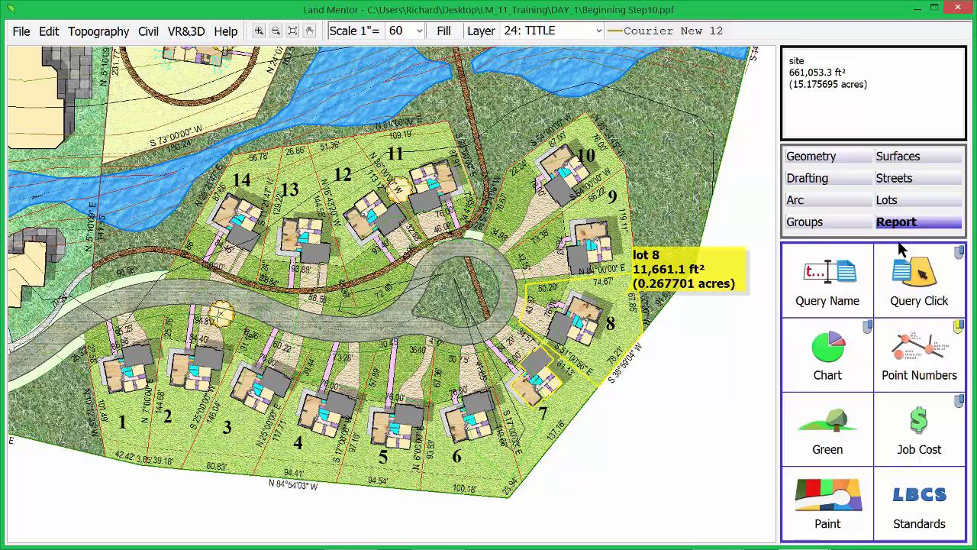
click(827, 285)
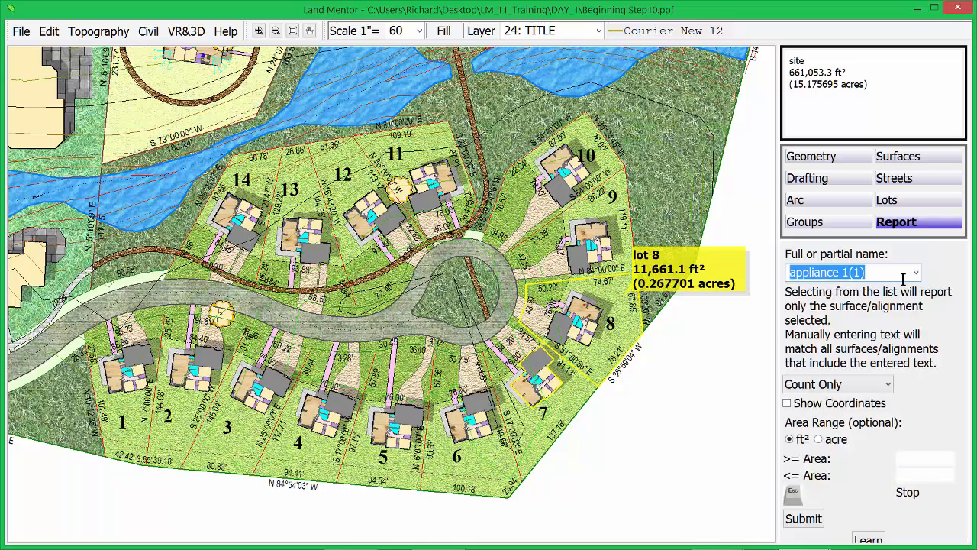
text(lot)
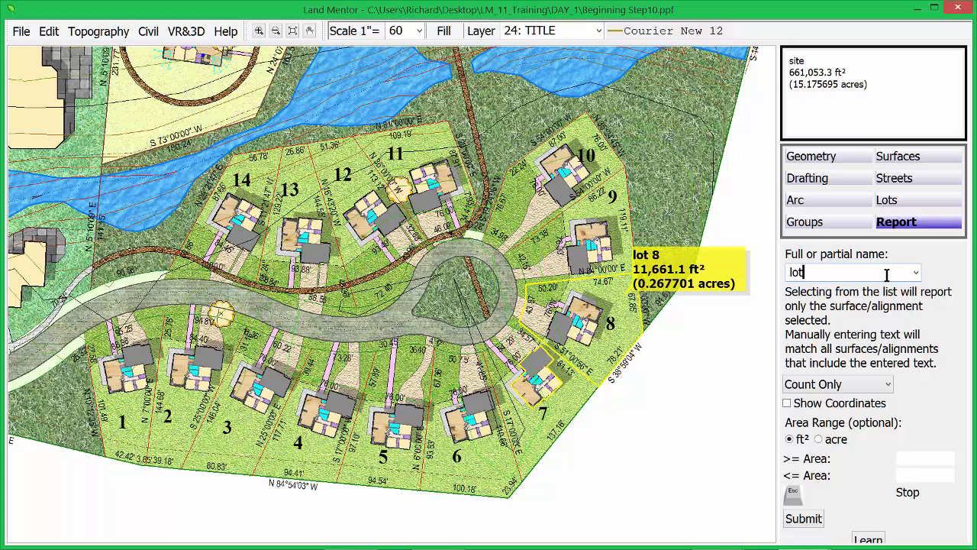
key(Return)
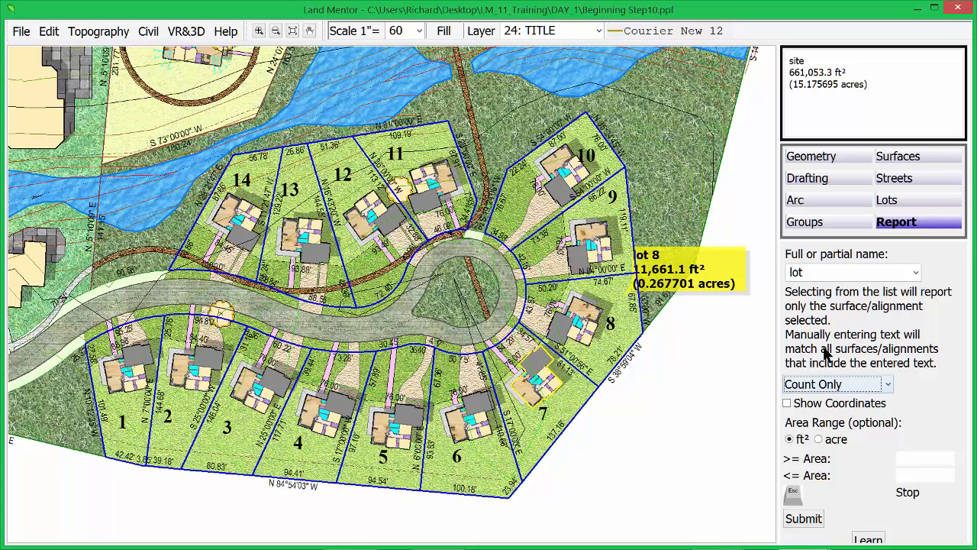
click(804, 520)
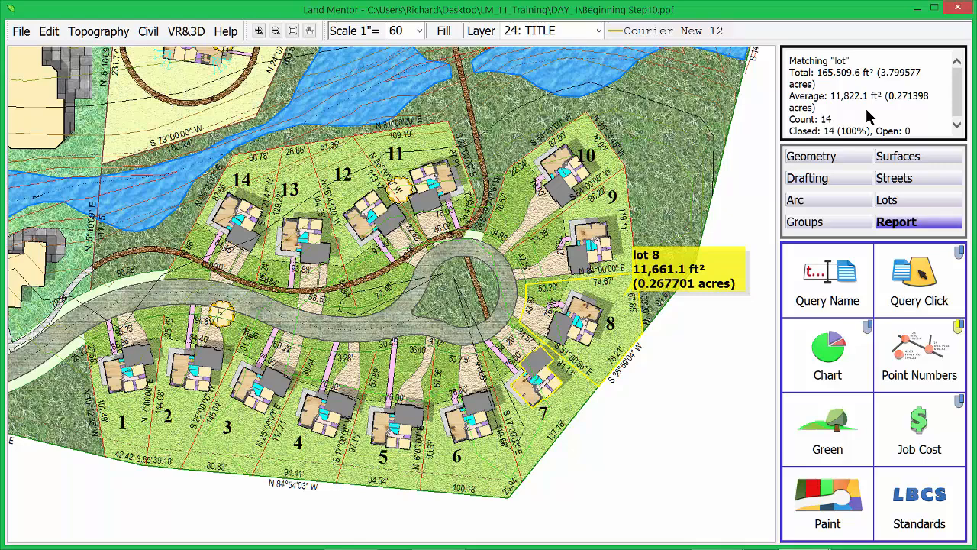
Step: Report the area of lots of at least 11,800 ft²: 6 lots, 76,952.9 ft², 11.64% of site
click(846, 272)
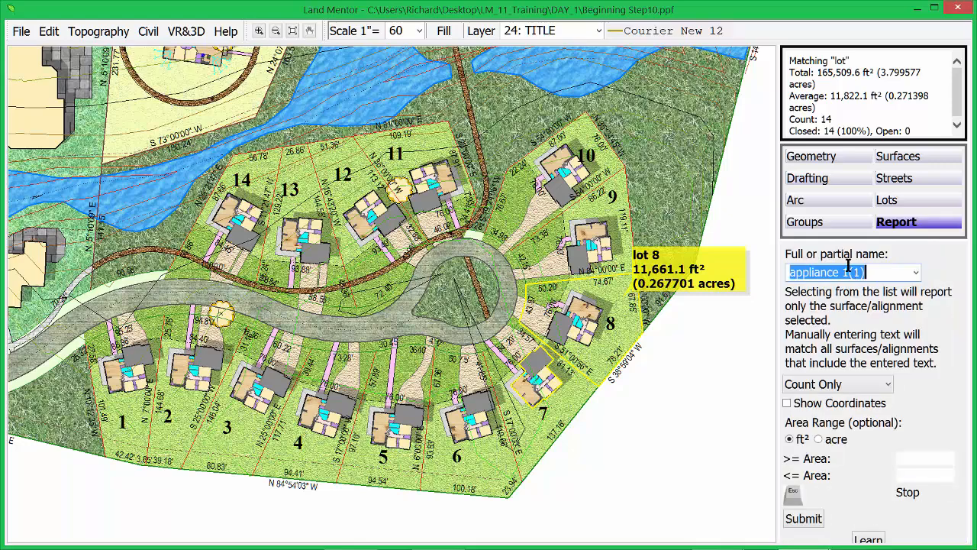
text(lot)
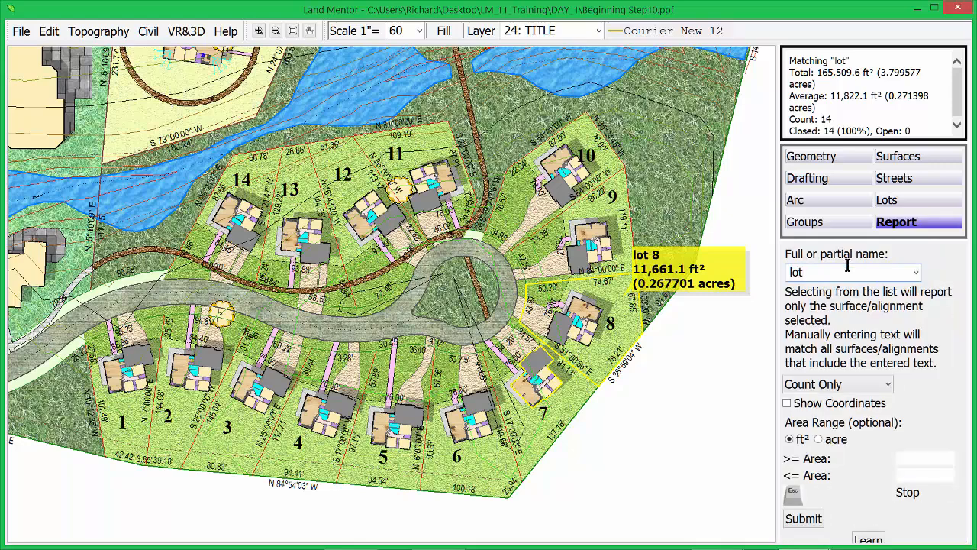
click(832, 384)
click(818, 403)
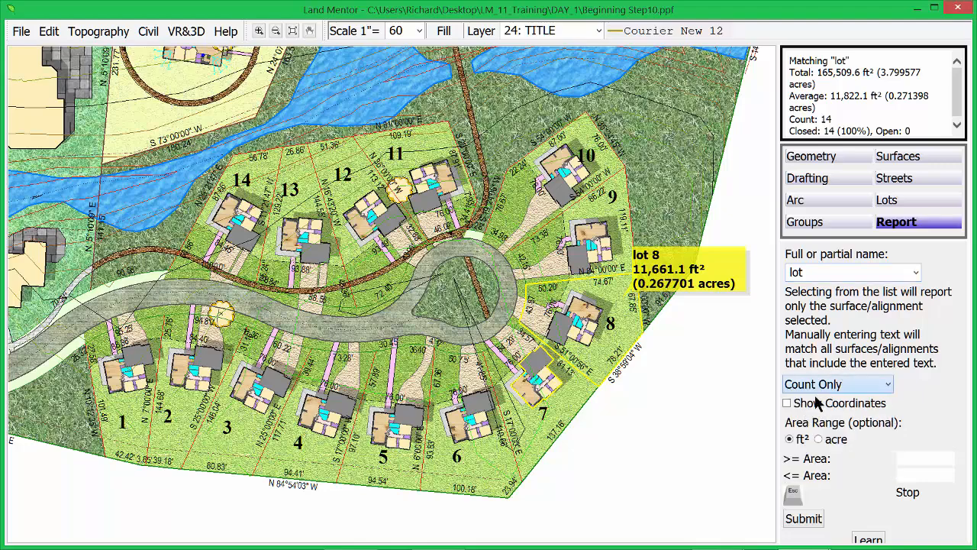
key(Down)
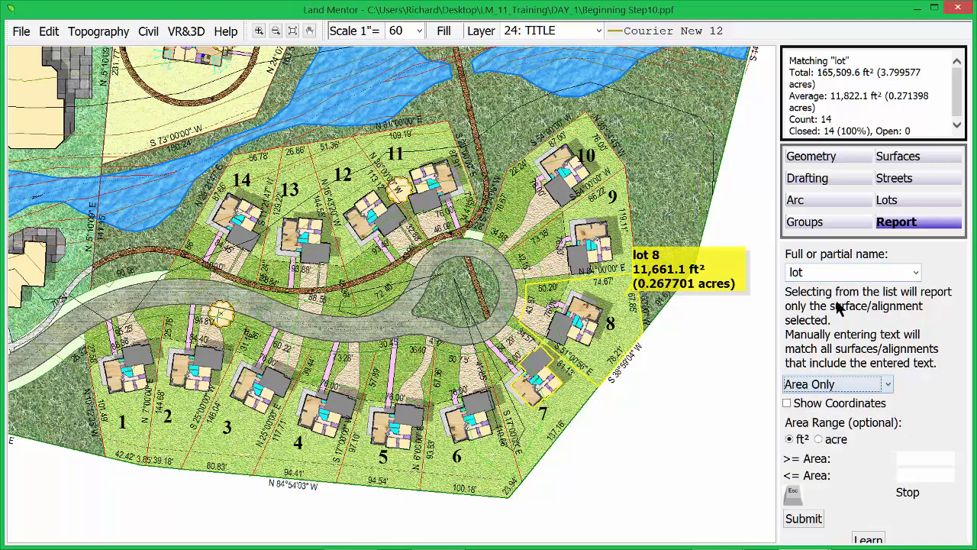
click(905, 455)
text(11800)
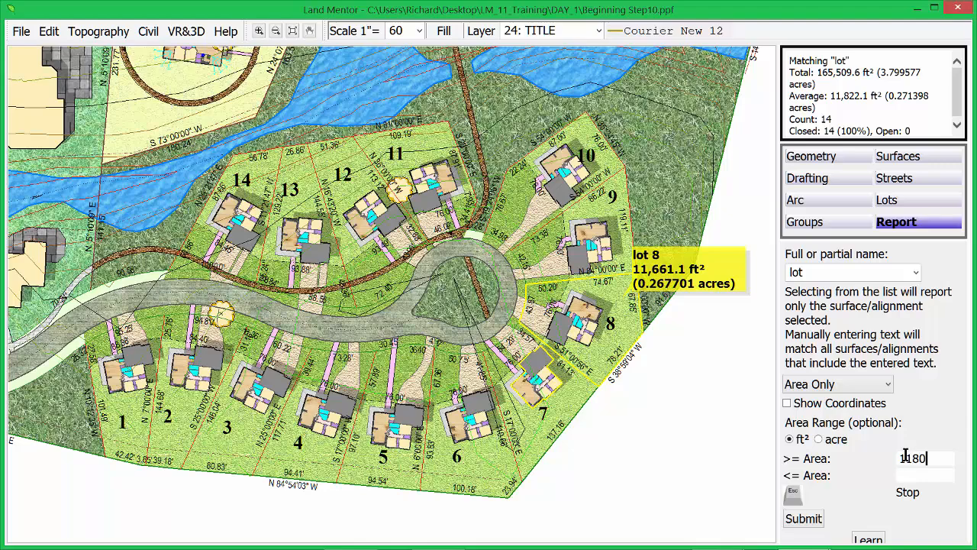
click(803, 519)
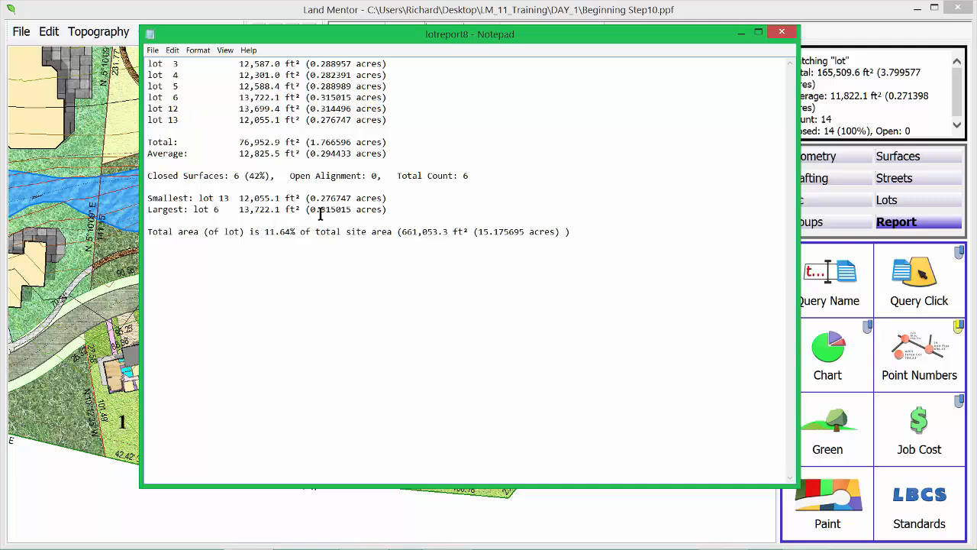
click(782, 32)
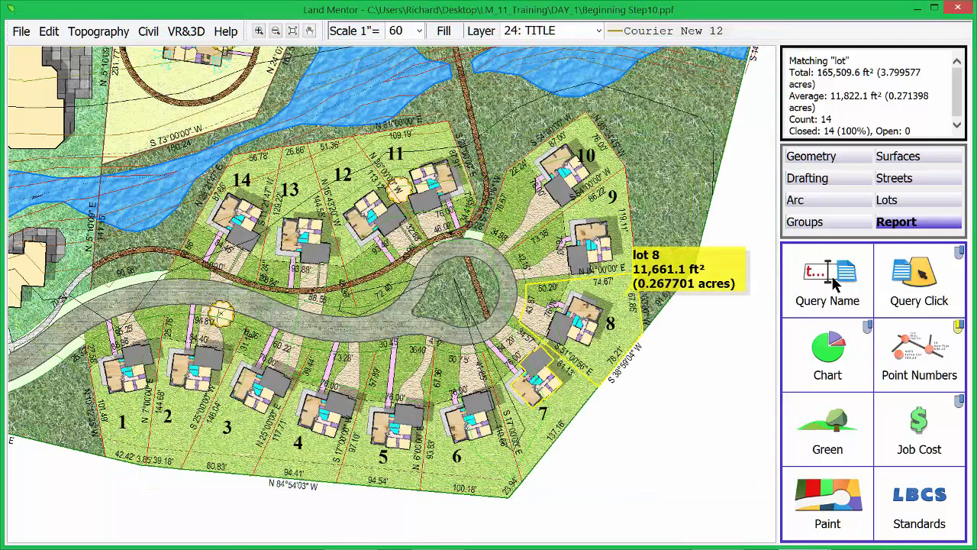
Step: Run an Area Only report on all 'lot' surfaces: 14 lots, 165,509.6 ft², 25.04% of site
click(834, 283)
text(lot)
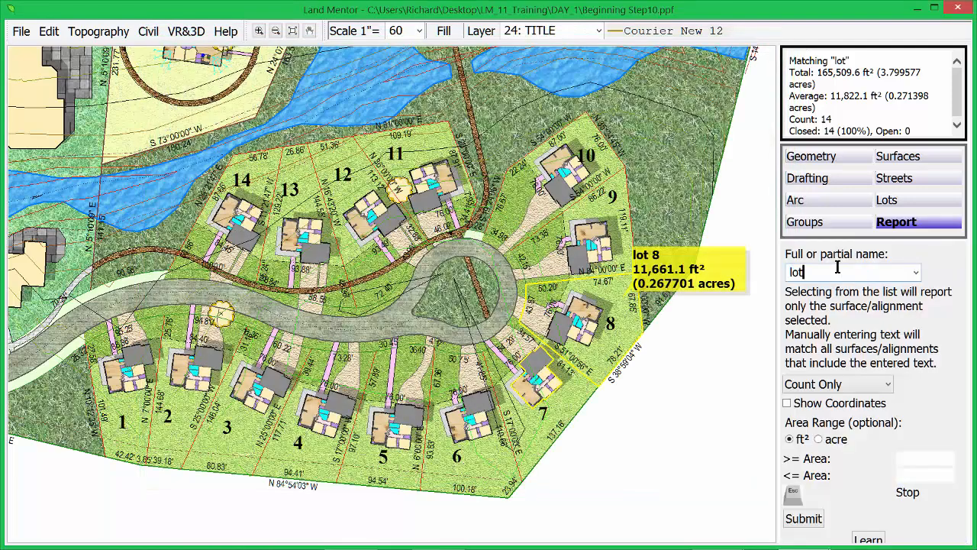
click(837, 385)
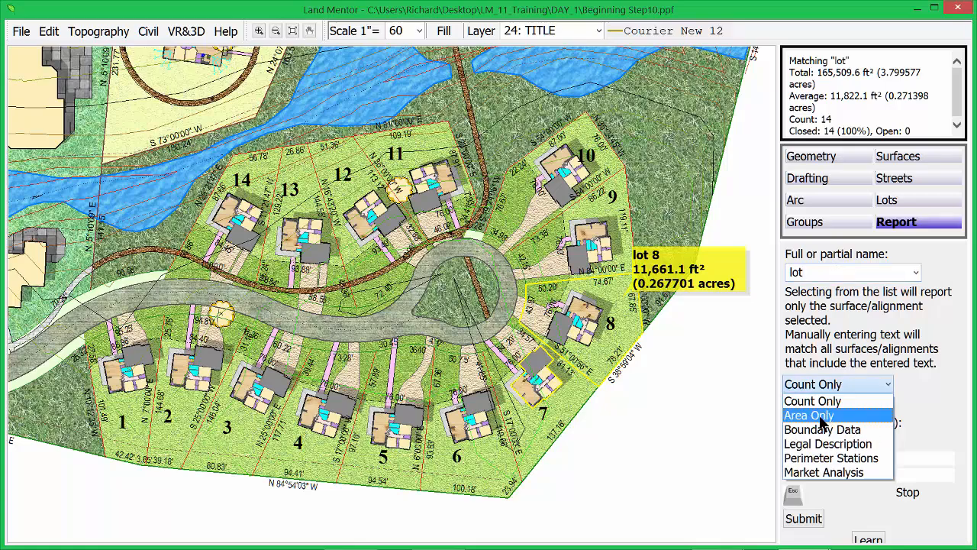
click(822, 416)
click(804, 519)
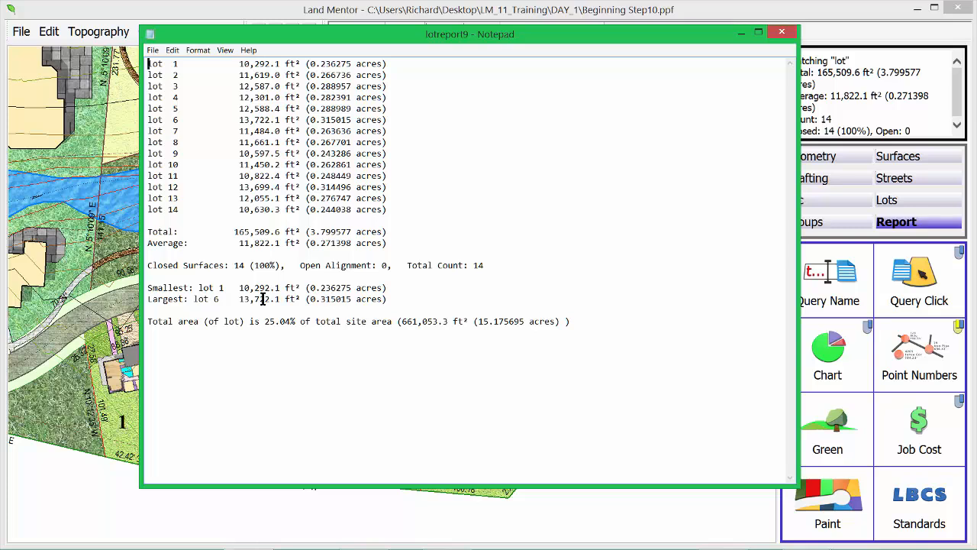
click(782, 33)
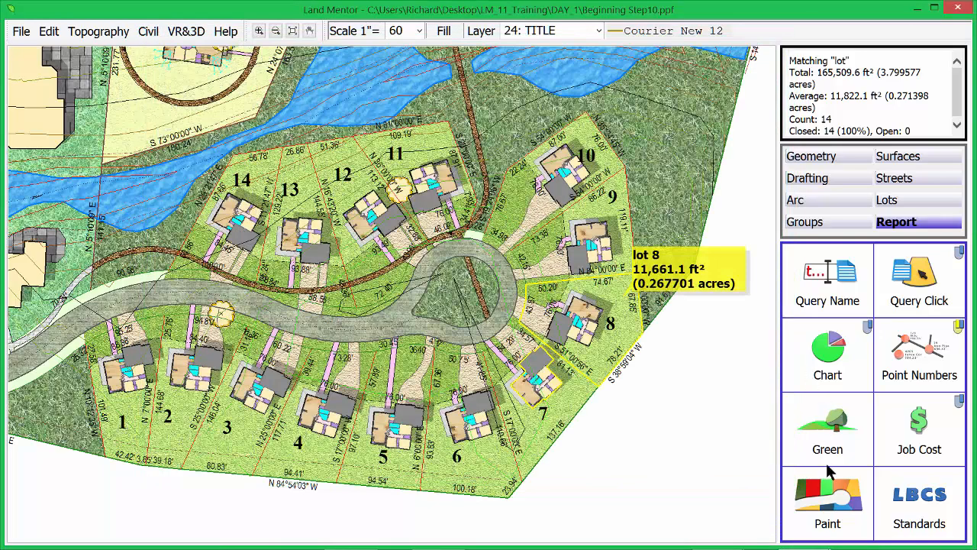
Step: Paint lots of 10,500 ft² or less, which highlights only lot 1, then redraw the plan
click(827, 496)
text(l)
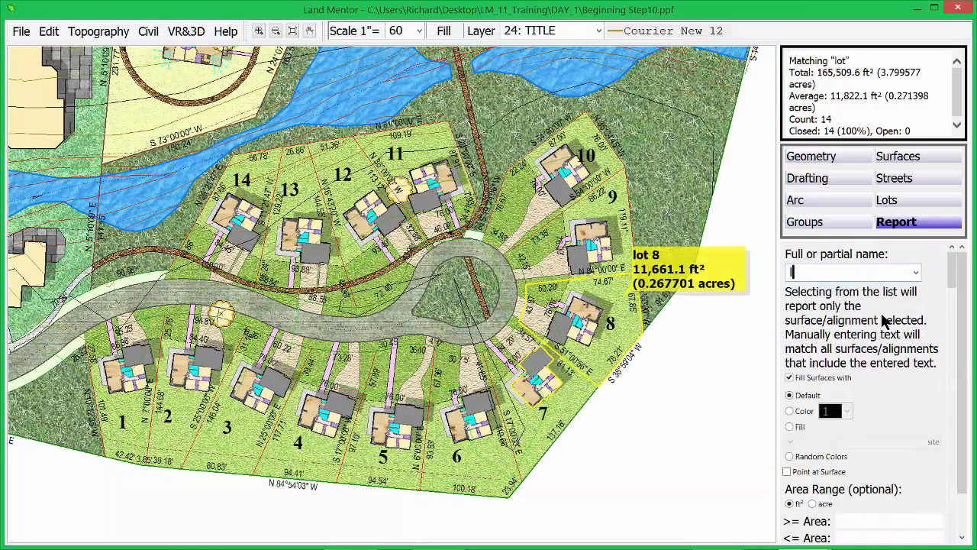
text(ot)
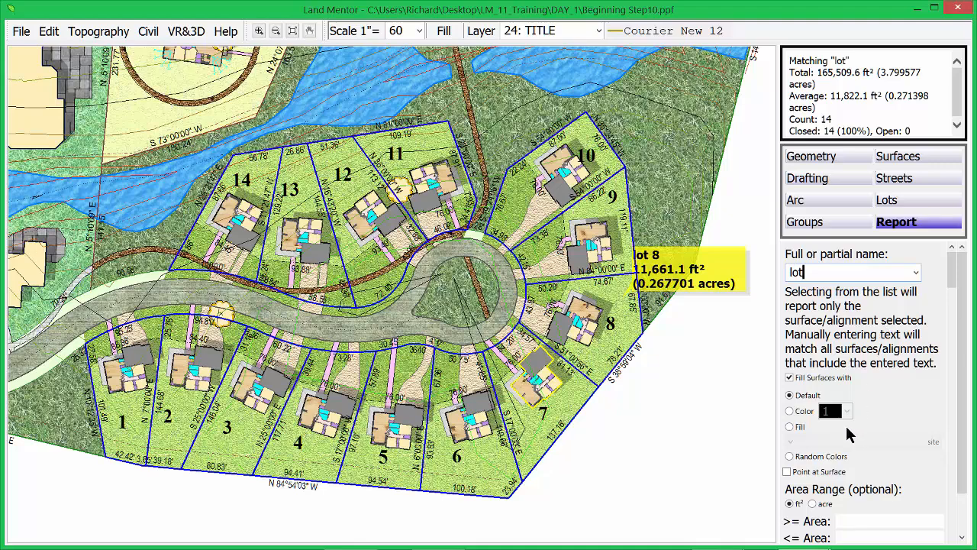
click(863, 535)
text(10500)
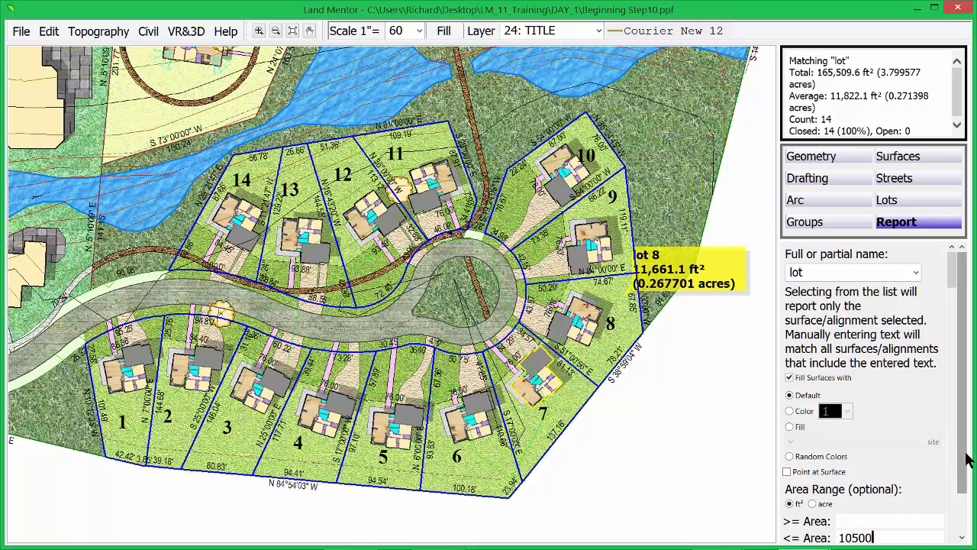
scroll(913, 508, down, 2)
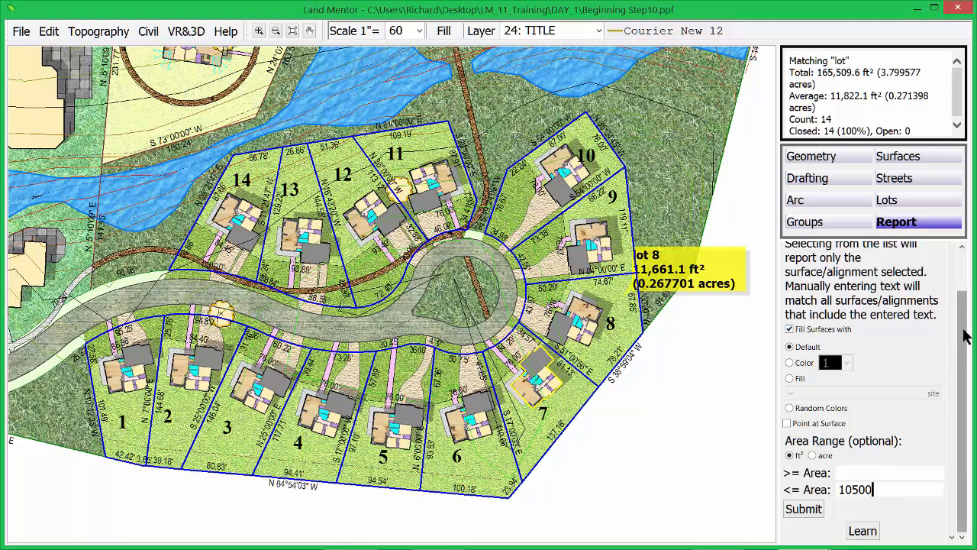
click(804, 510)
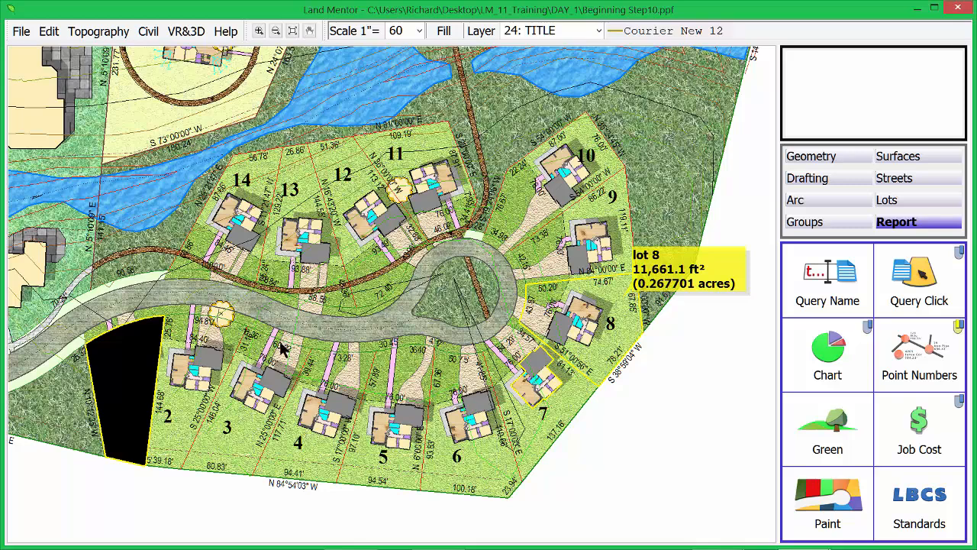
right_click(390, 307)
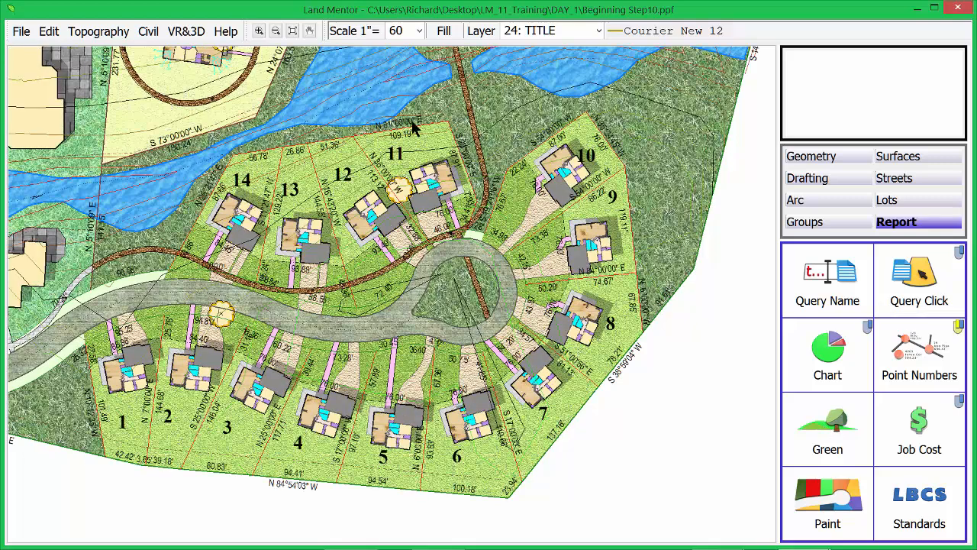
Step: Run the green report showing 197,298.3 ft² impervious (29.85% of site), check it against the plan, and close it
click(293, 31)
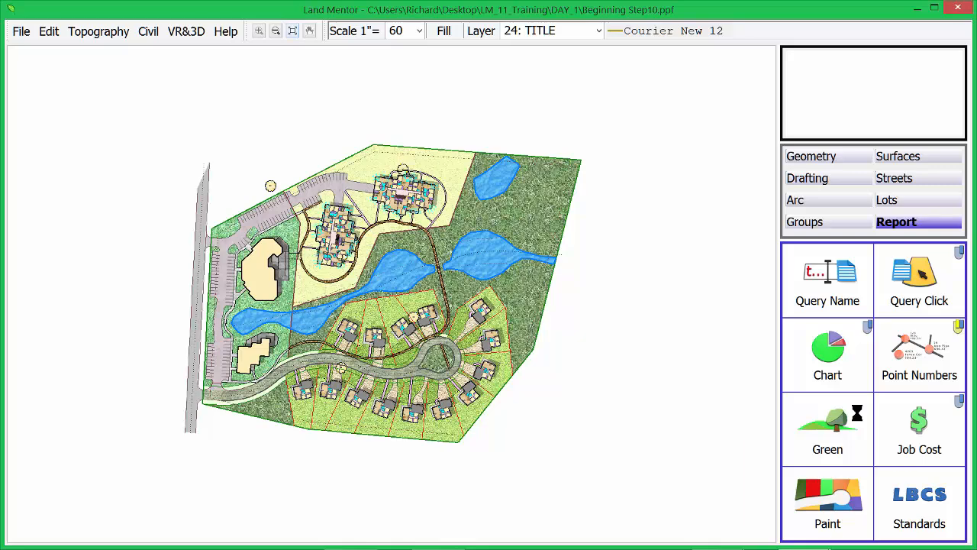
click(837, 428)
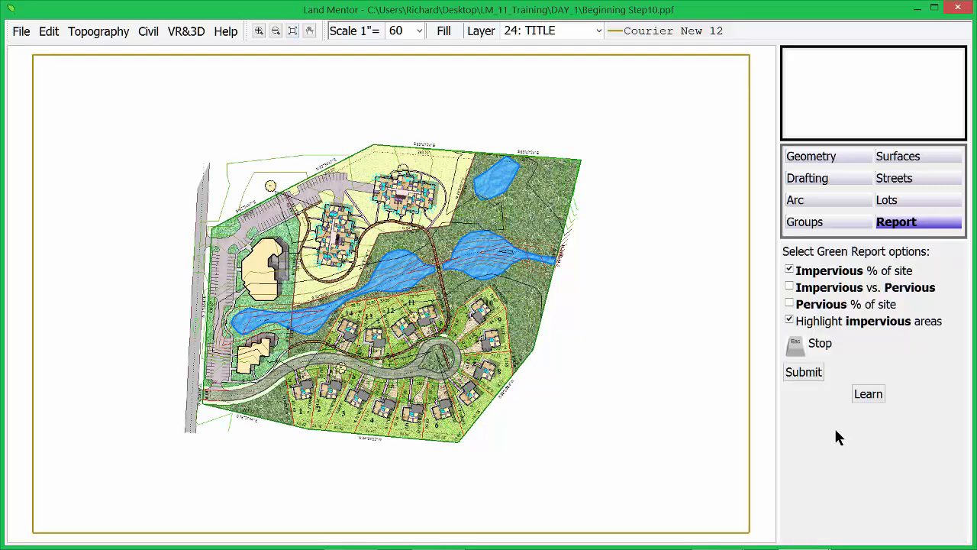
click(804, 372)
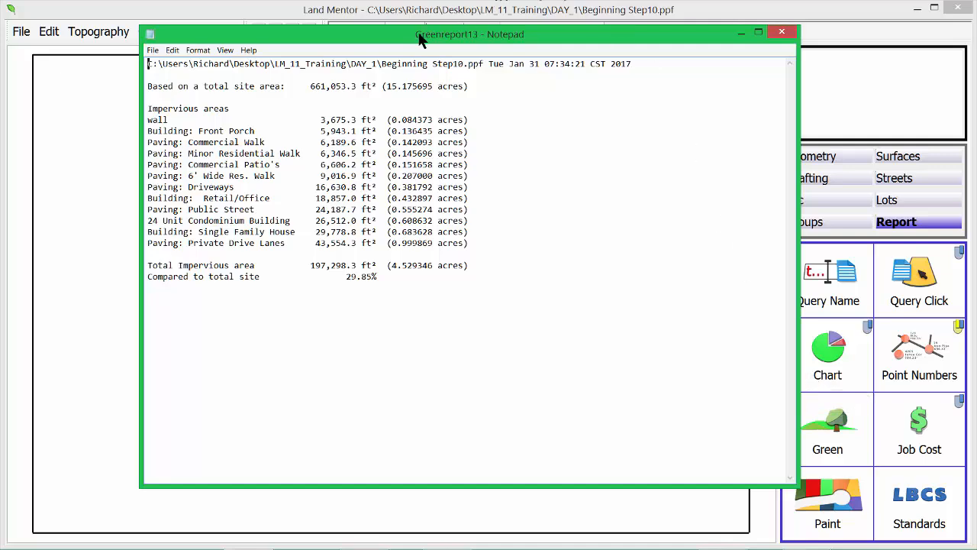
drag(420, 38, 876, 115)
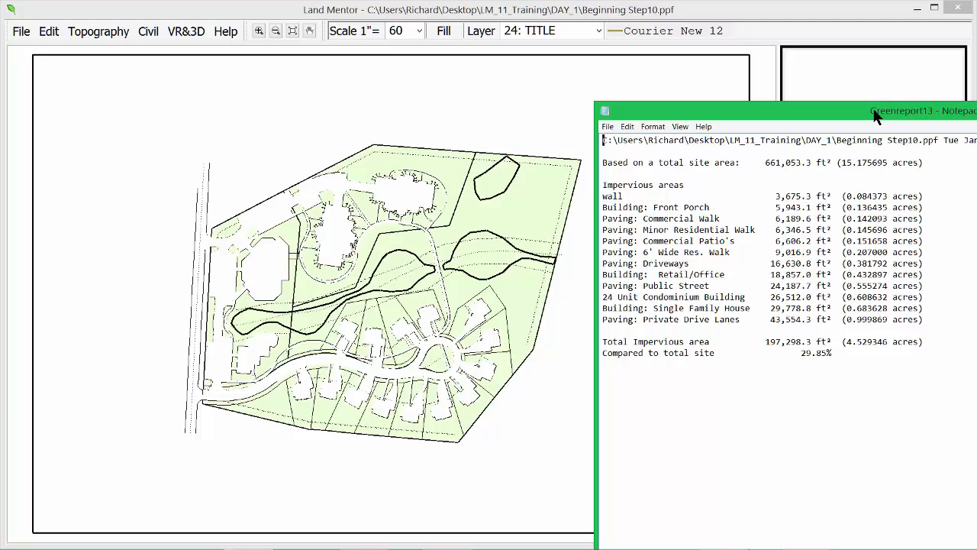
drag(877, 114, 537, 52)
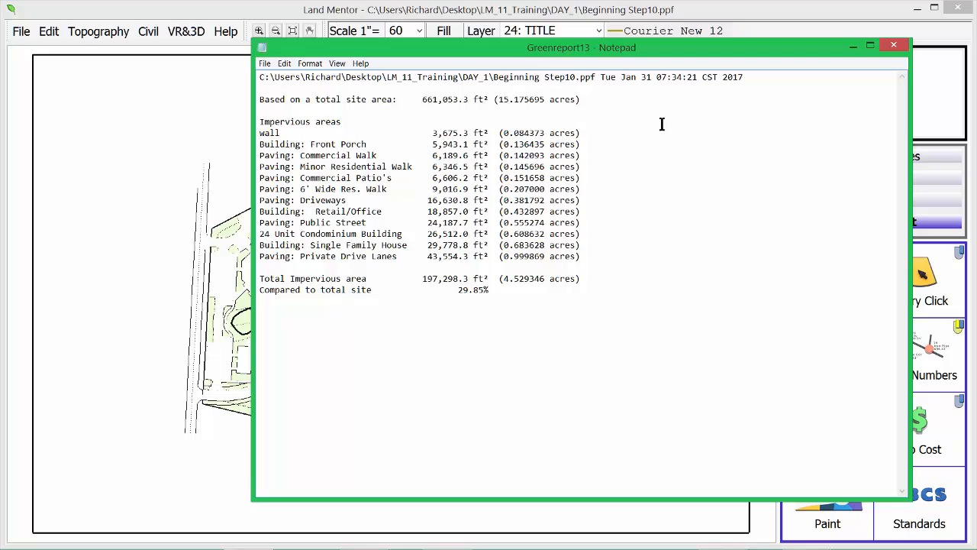
click(894, 46)
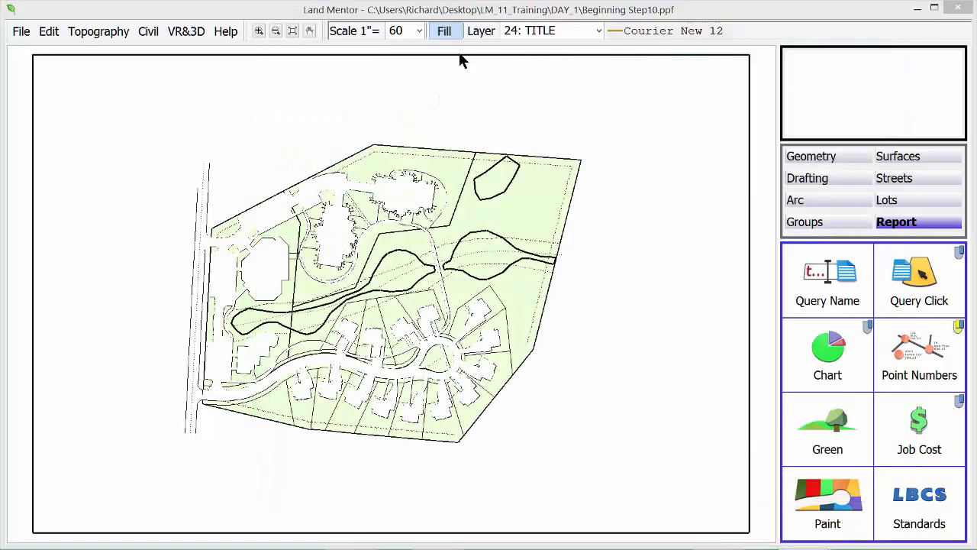
Step: In Site Fill Setup, change the wall fill (36) from Impervious to Ignore
click(445, 31)
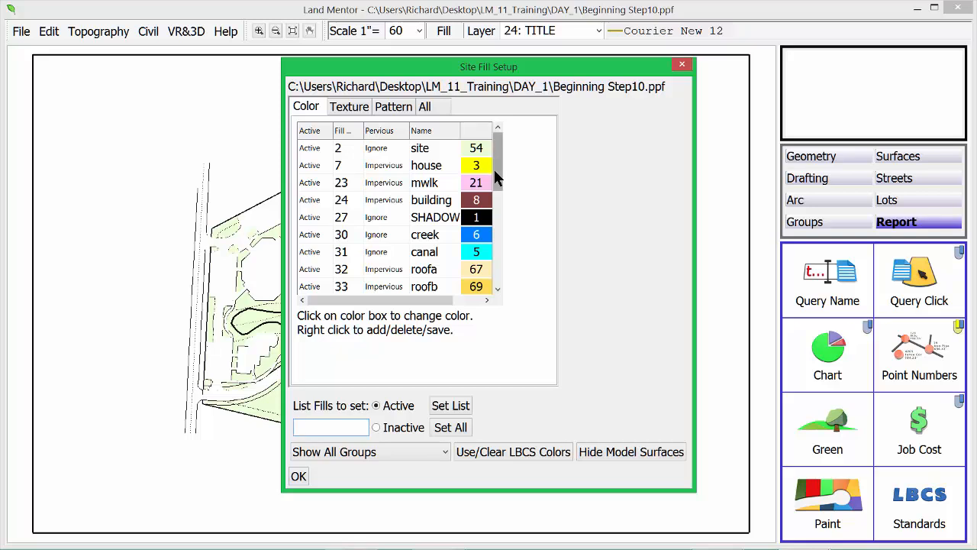
drag(500, 173, 500, 239)
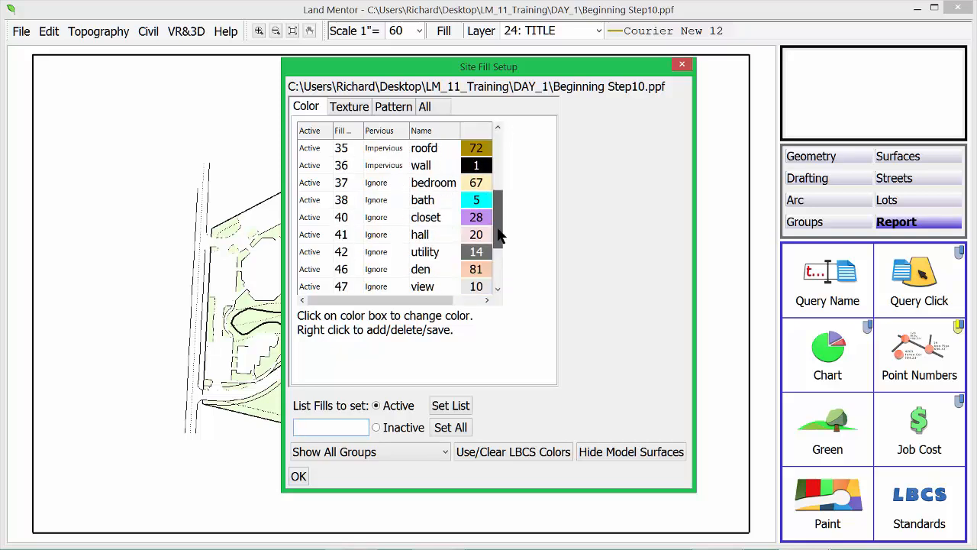
click(387, 169)
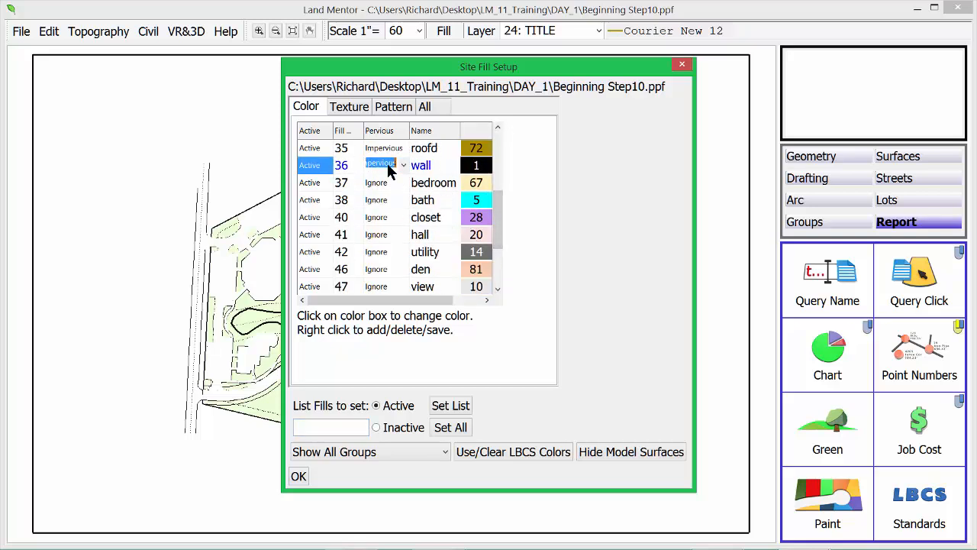
click(393, 168)
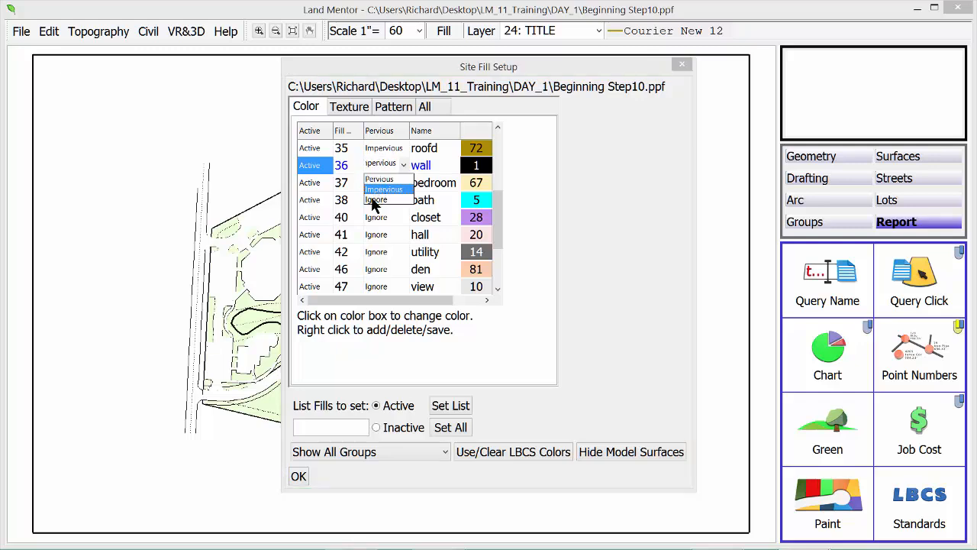
click(376, 199)
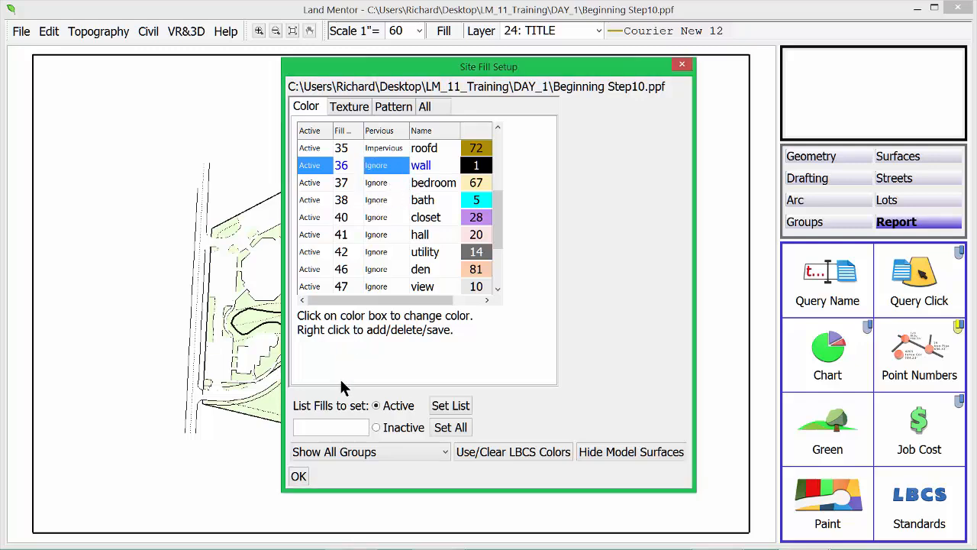
click(300, 477)
click(811, 364)
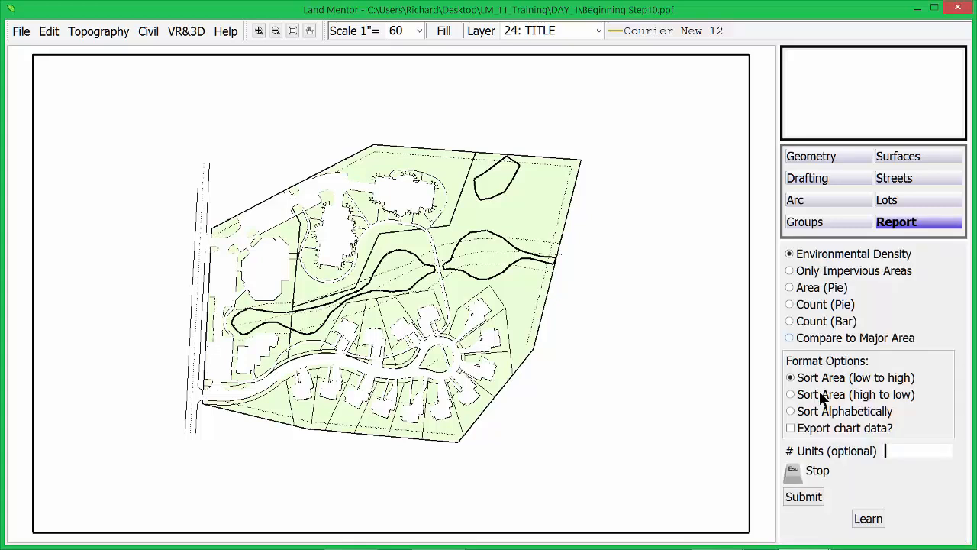
Step: Rerun the green report, now 193,623.0 ft² impervious (29.29% of site), and close it
click(908, 223)
click(823, 429)
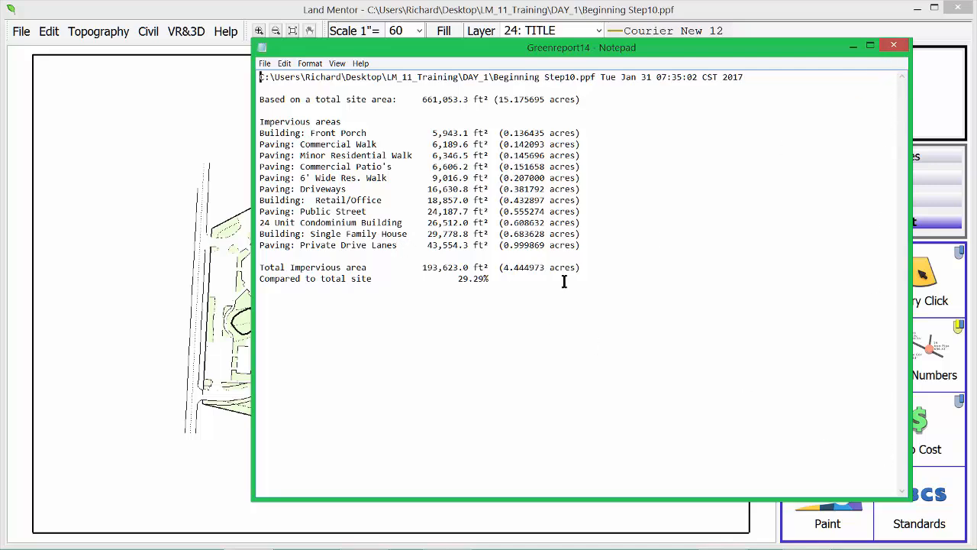
click(893, 47)
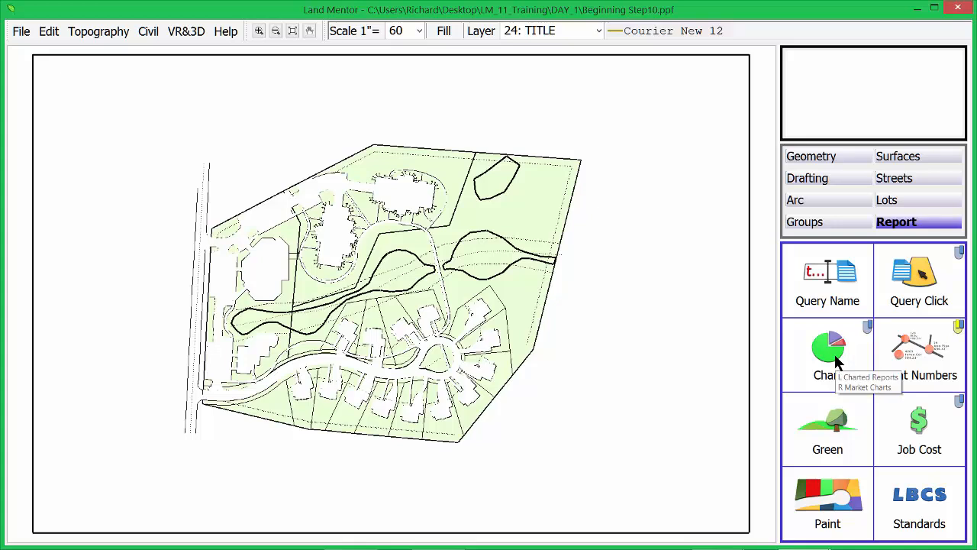
Step: Generate the Environmental Density pie chart (661,054 ft², 29.3% impervious, 70.7% pervious), read its legend, and close it
click(832, 358)
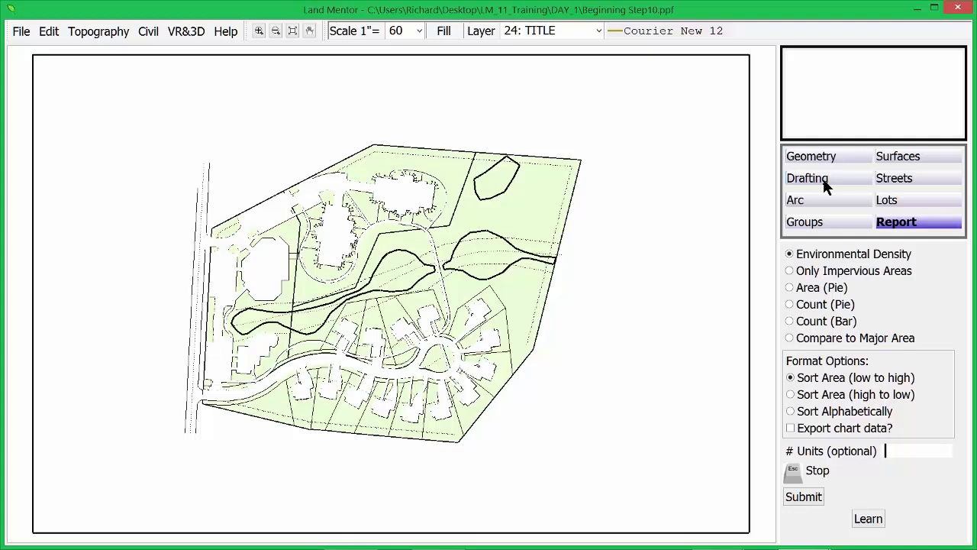
click(905, 223)
click(818, 353)
click(798, 498)
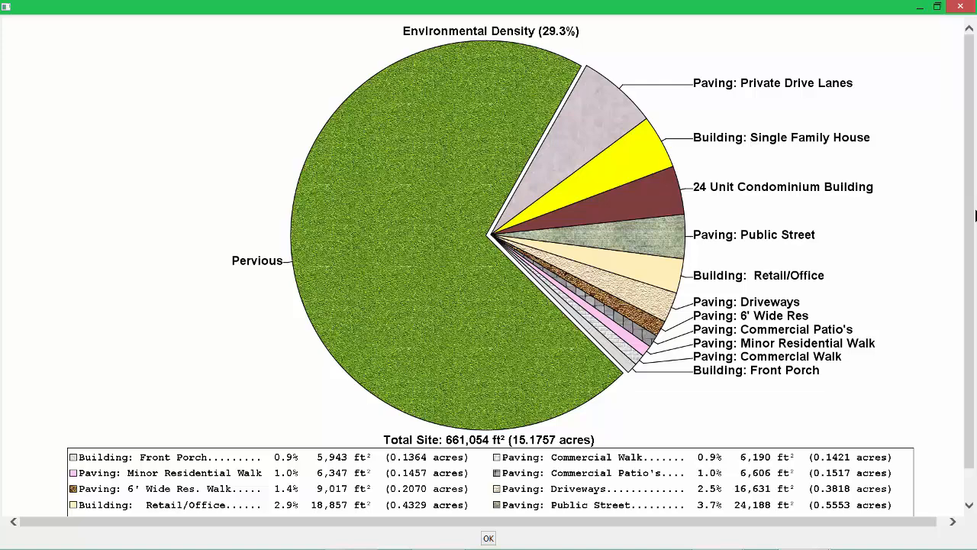
drag(969, 297, 967, 359)
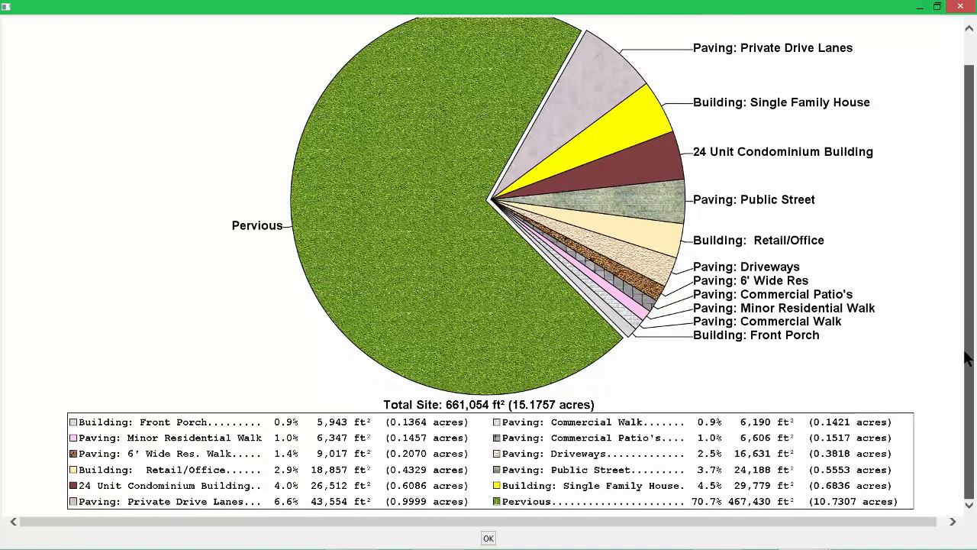
drag(967, 356, 963, 295)
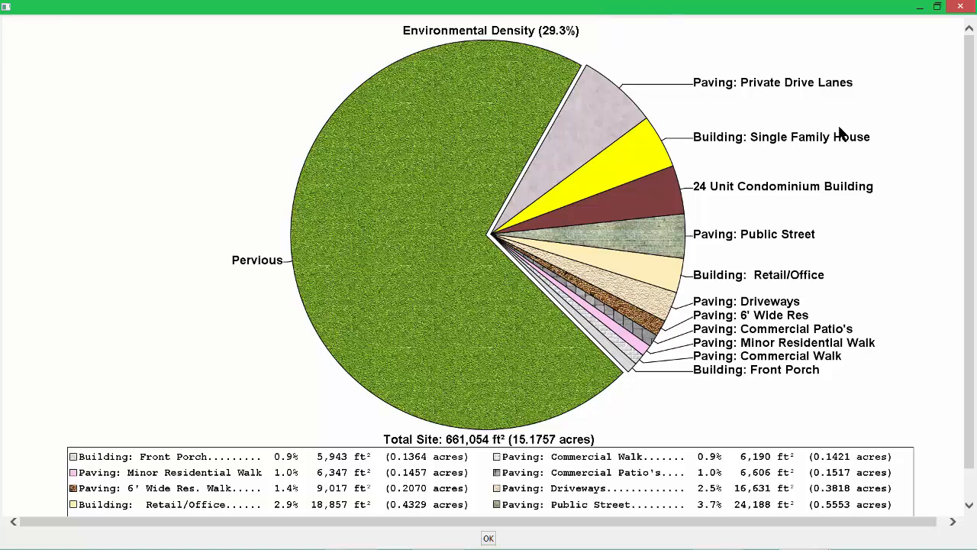
scroll(969, 124, down, 2)
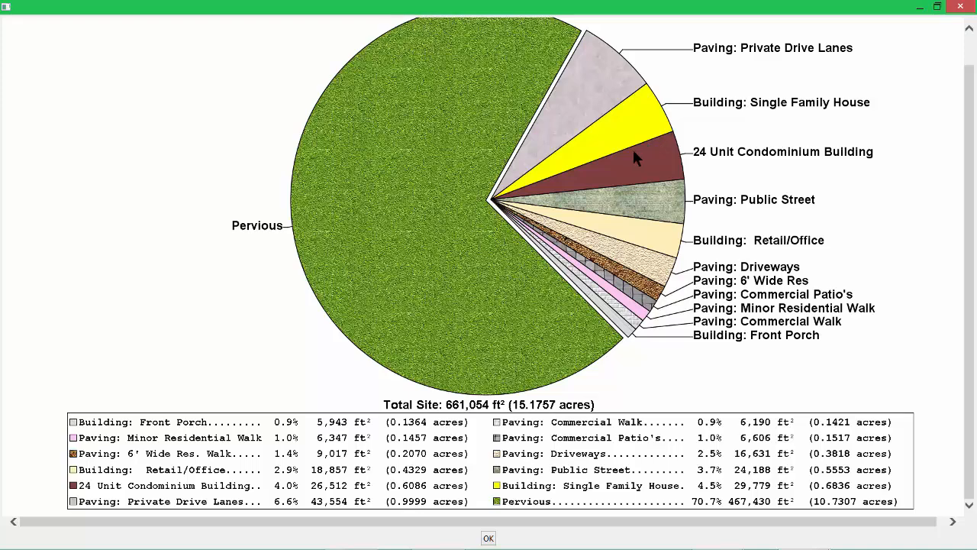
click(487, 539)
Step: Make an Area (Pie) chart of the seven Paving fills (112,533 ft², 2.5834 acres), then close it
click(821, 343)
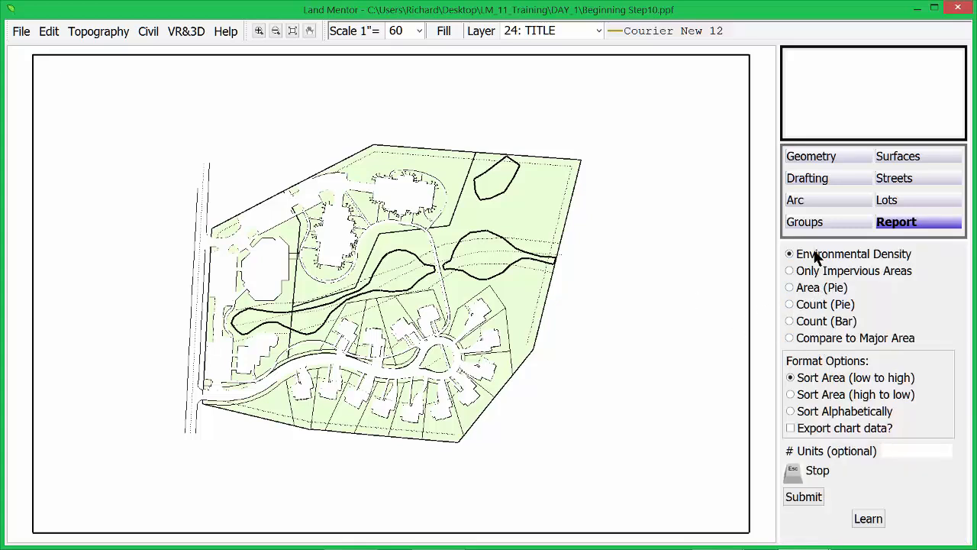
click(805, 289)
click(804, 497)
drag(327, 251, 330, 350)
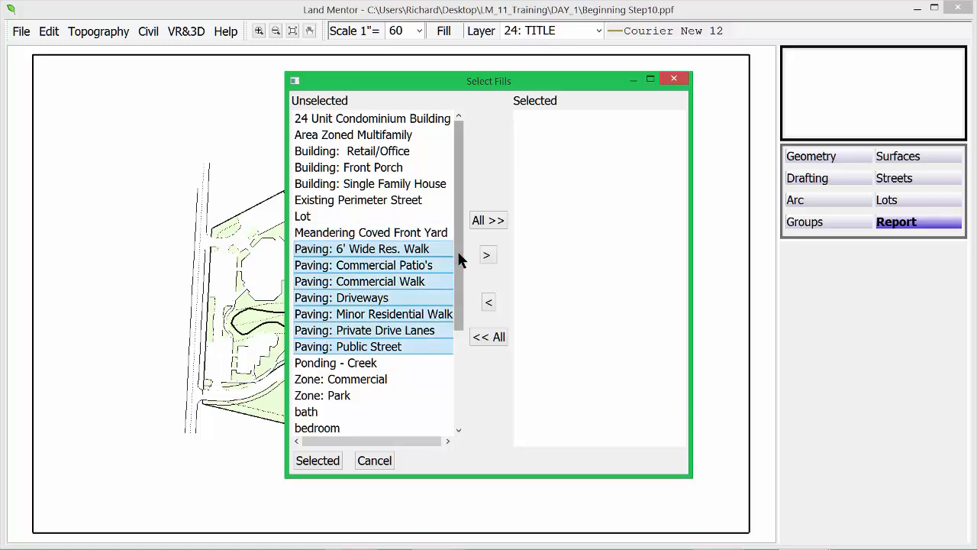
click(488, 255)
click(325, 462)
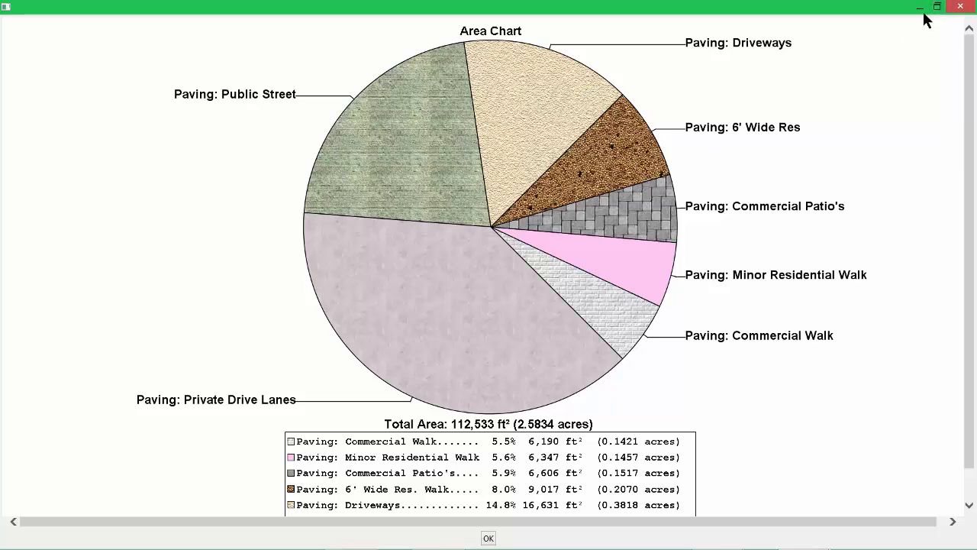
click(960, 6)
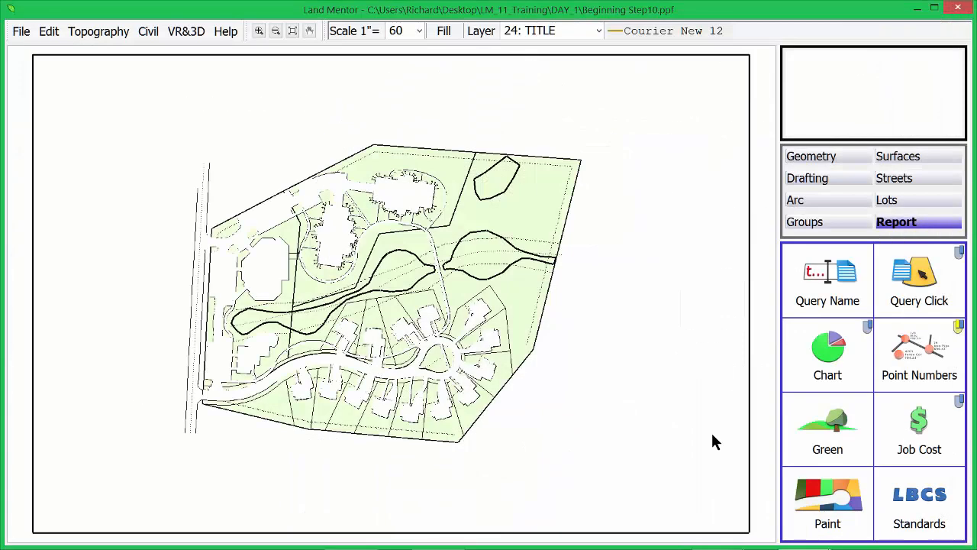
Step: Build a Compare to Major Area chart of Ponding - Creek against the site (8.7% of 661,053 ft²)
click(833, 348)
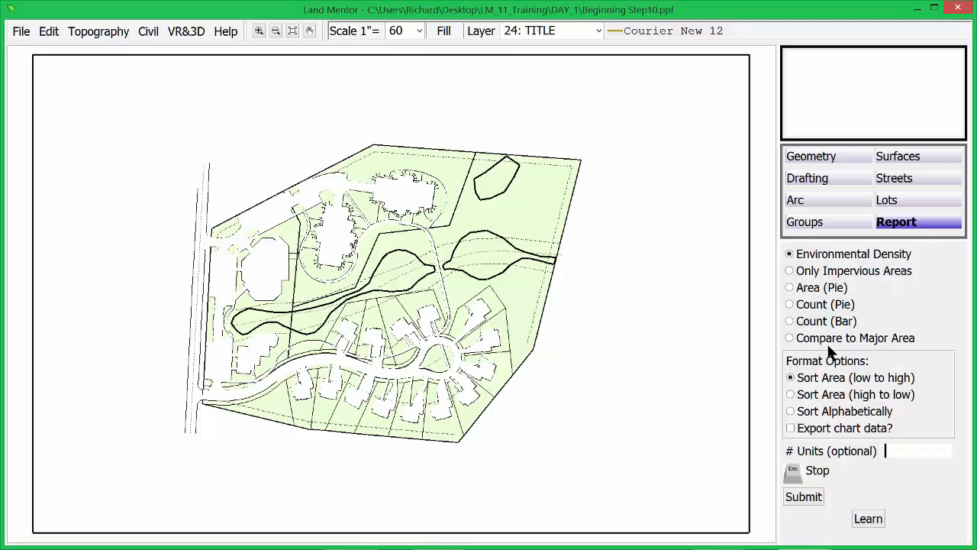
click(816, 338)
click(804, 496)
drag(594, 238, 595, 321)
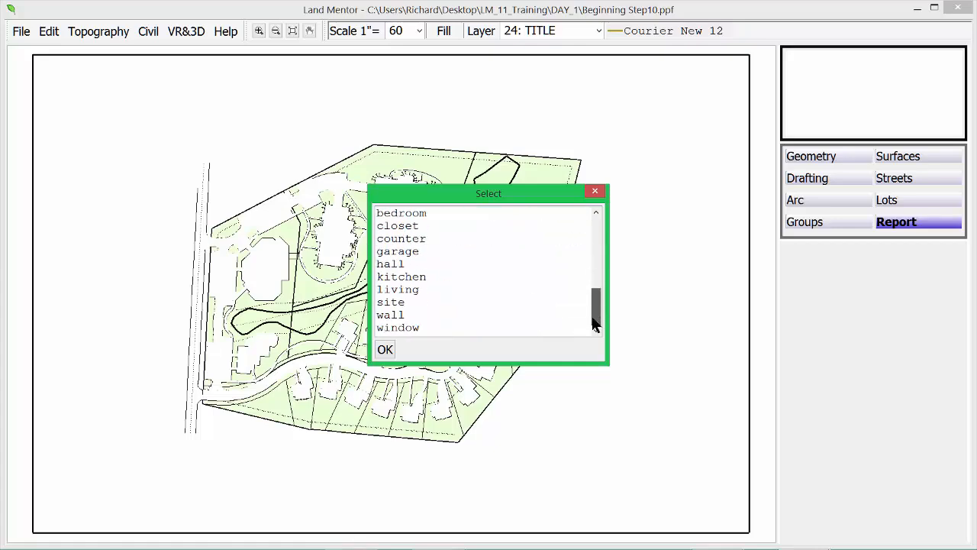
click(393, 303)
click(385, 349)
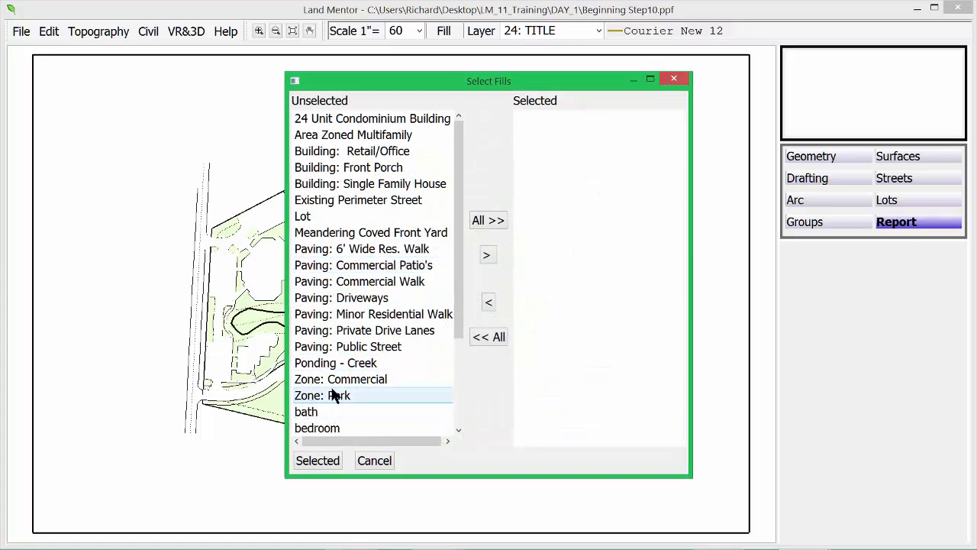
drag(339, 365, 558, 280)
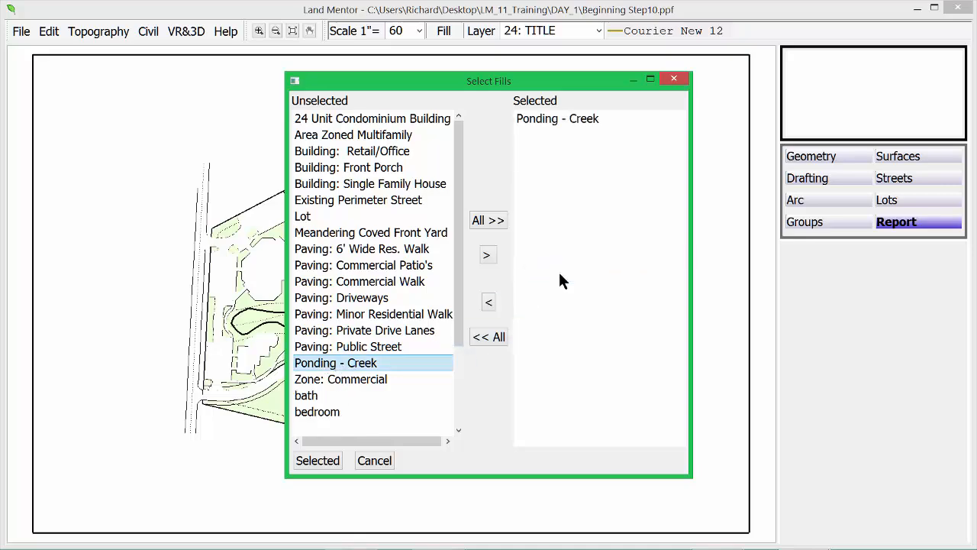
click(318, 460)
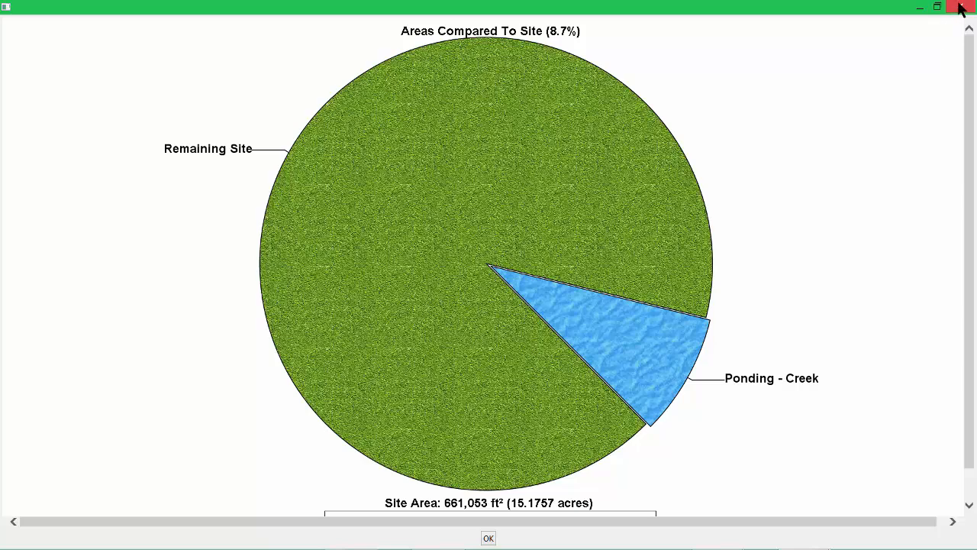
scroll(906, 201, down, 2)
scroll(906, 192, up, 2)
click(961, 6)
Step: Start a compare-to-major-area chart report using 'site' as the comparison area
click(822, 356)
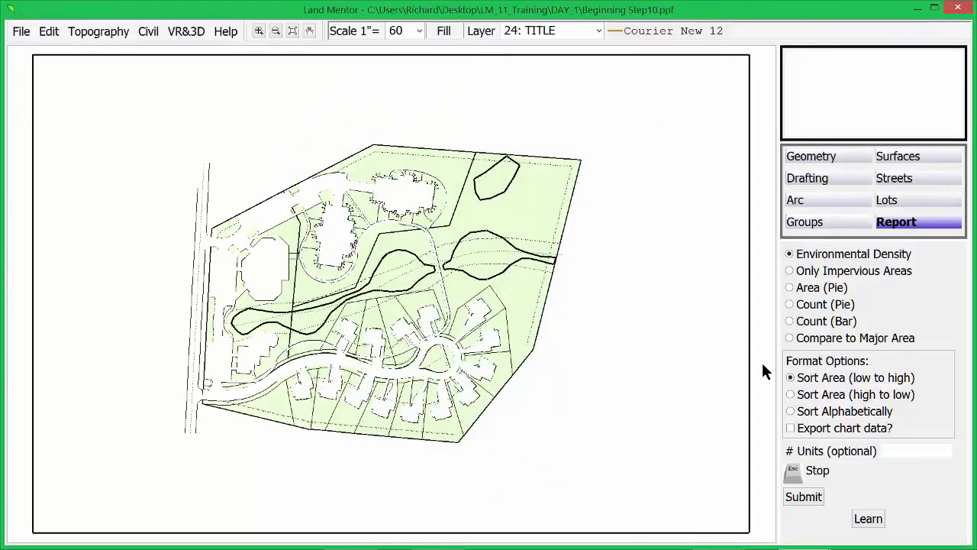
click(814, 339)
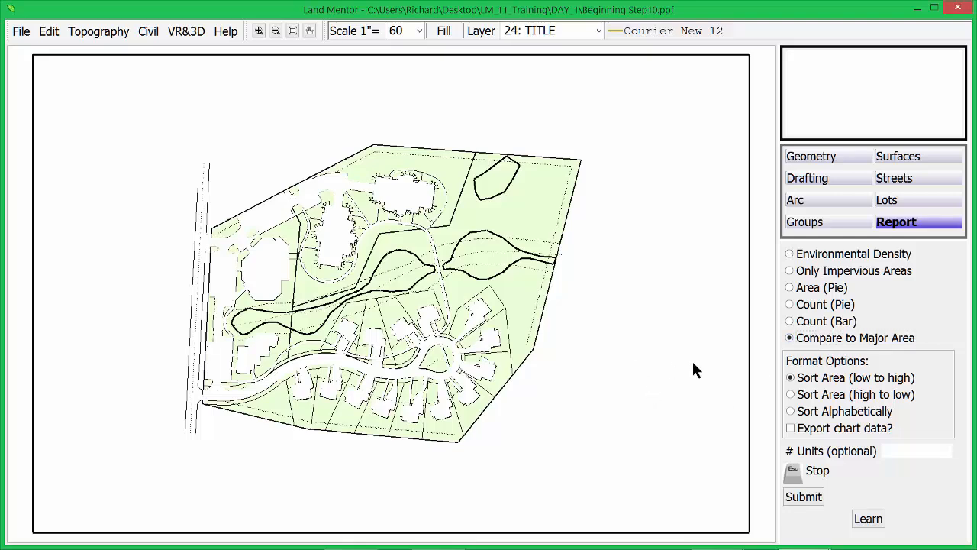
click(802, 498)
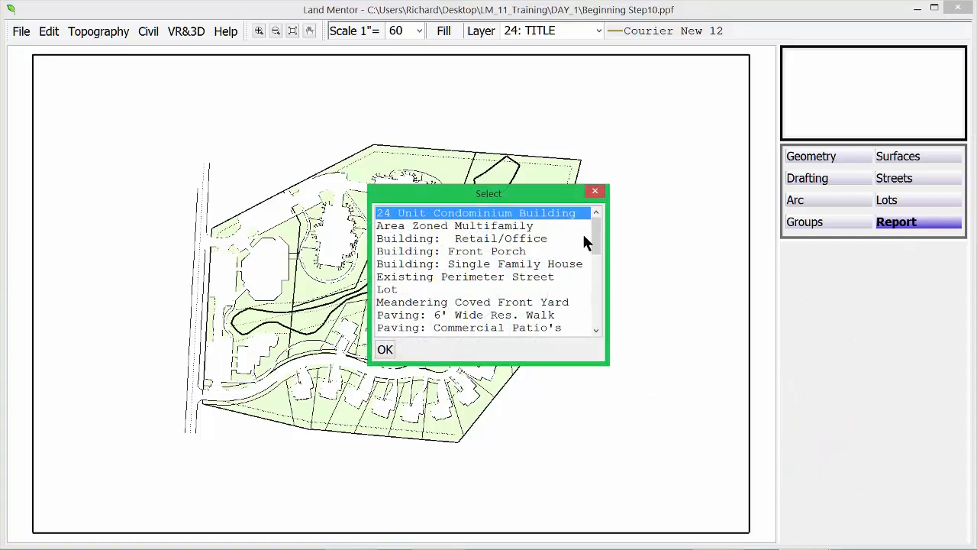
drag(597, 242, 598, 332)
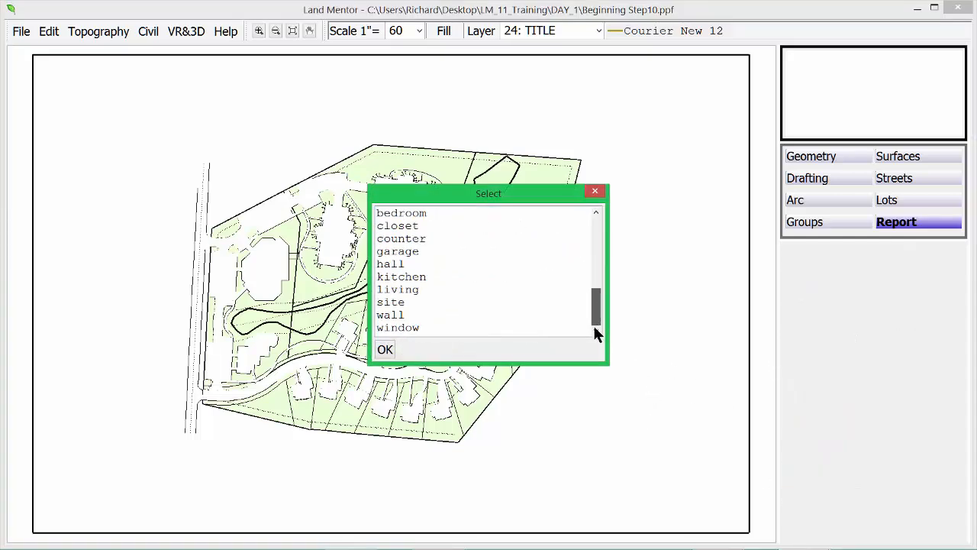
click(394, 304)
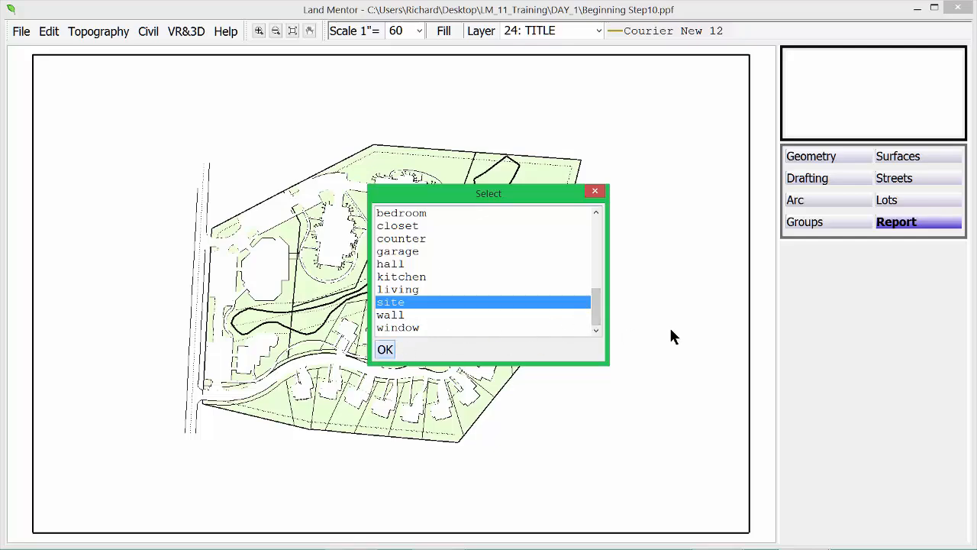
click(384, 350)
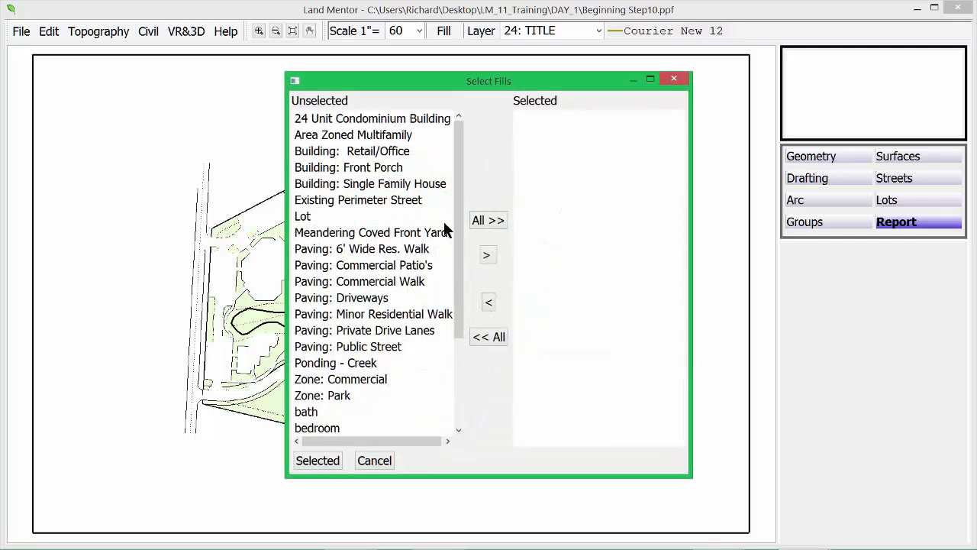
Step: Chart the three Building fills against the site, review the 8.3% pie, then close it
click(391, 153)
shift+click(382, 184)
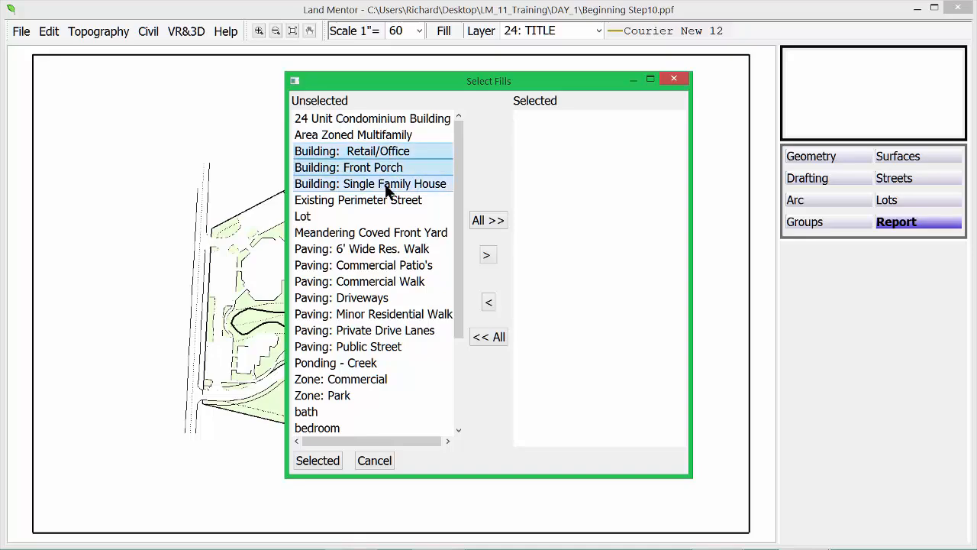
click(487, 259)
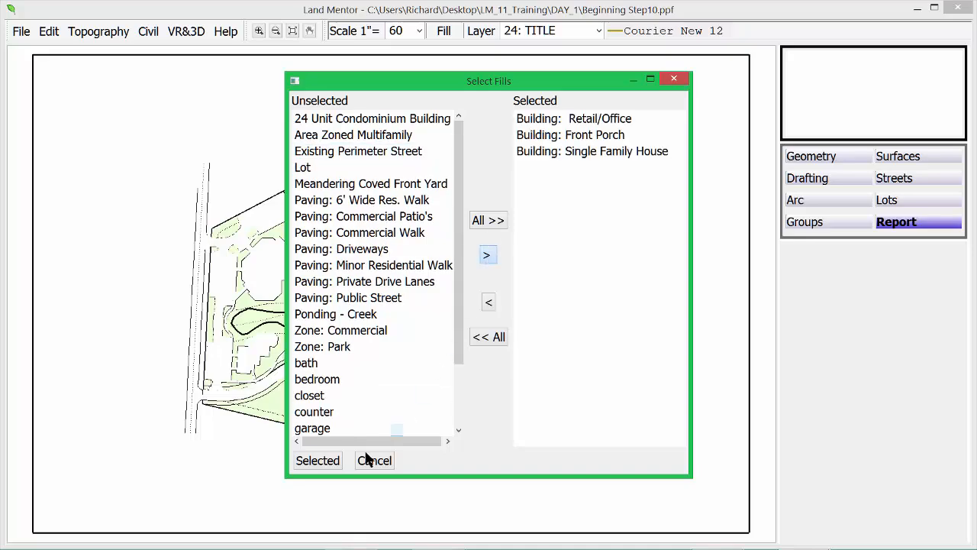
click(321, 460)
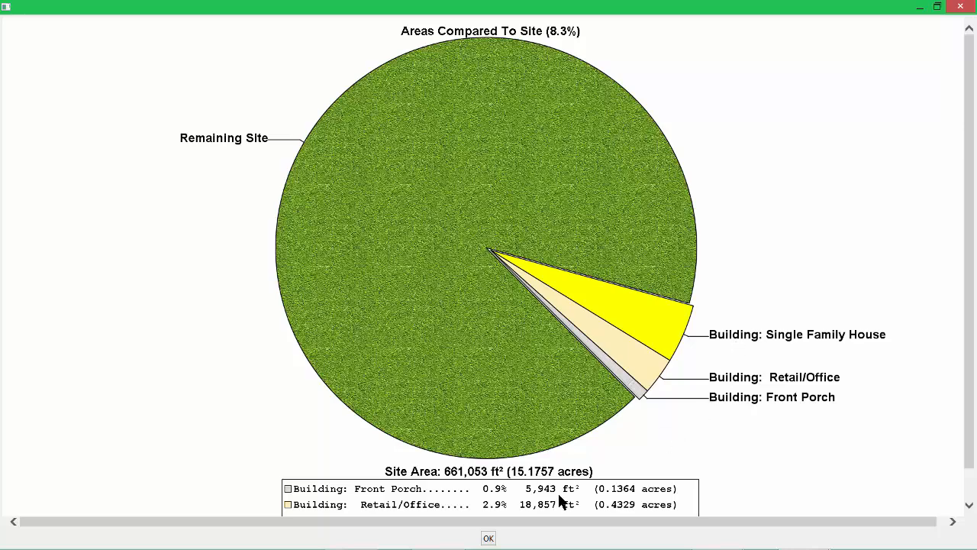
drag(970, 264, 970, 299)
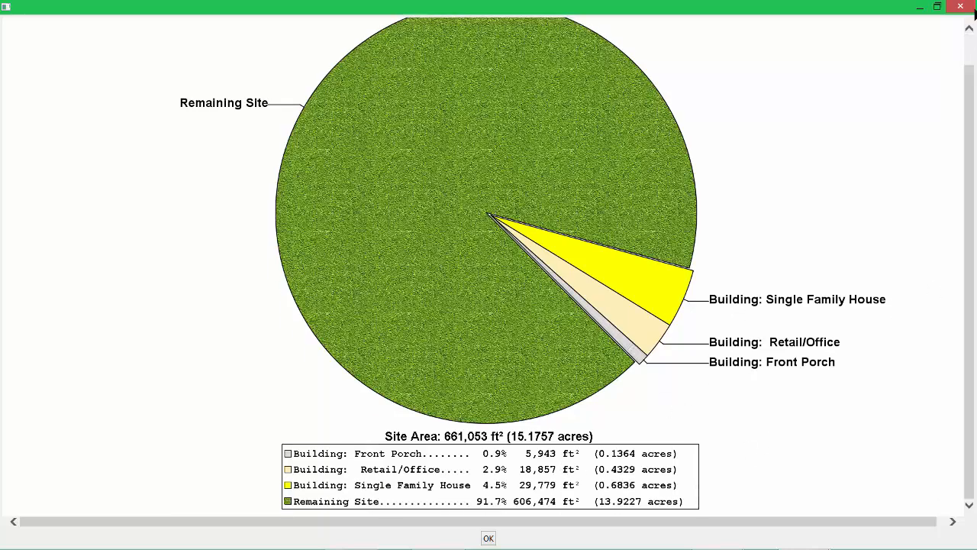
click(959, 9)
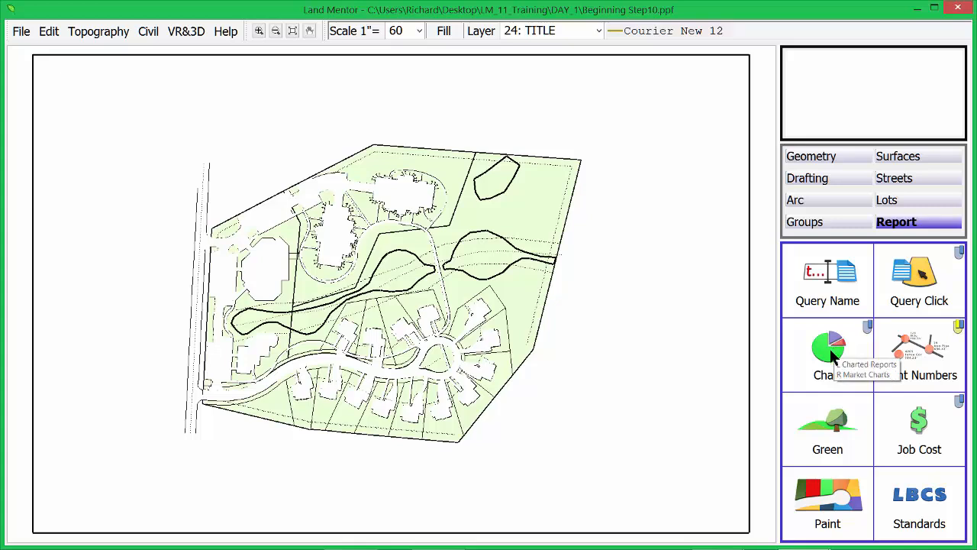
Step: Generate the Environmental Density pie chart showing 29.3% of the 661,054 ft² site impervious, then close it
click(830, 348)
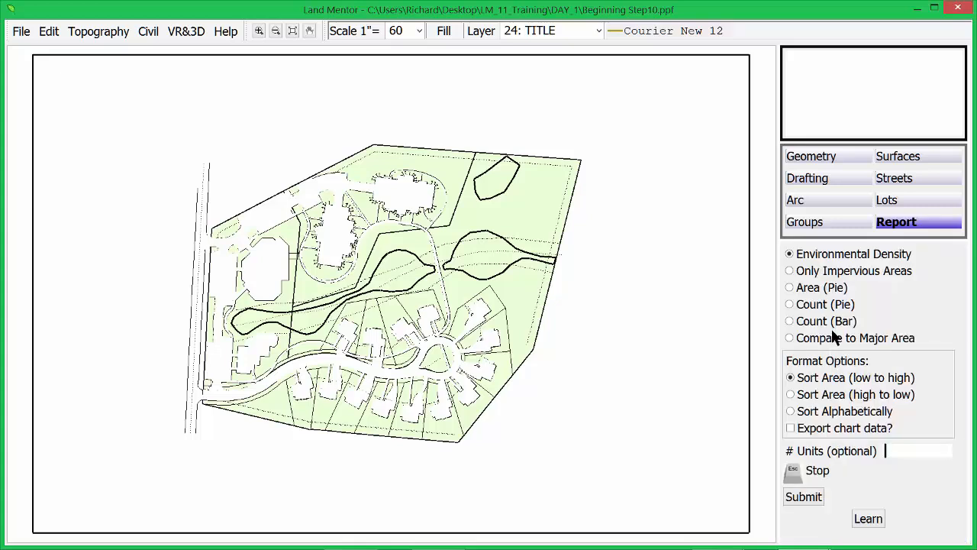
click(805, 497)
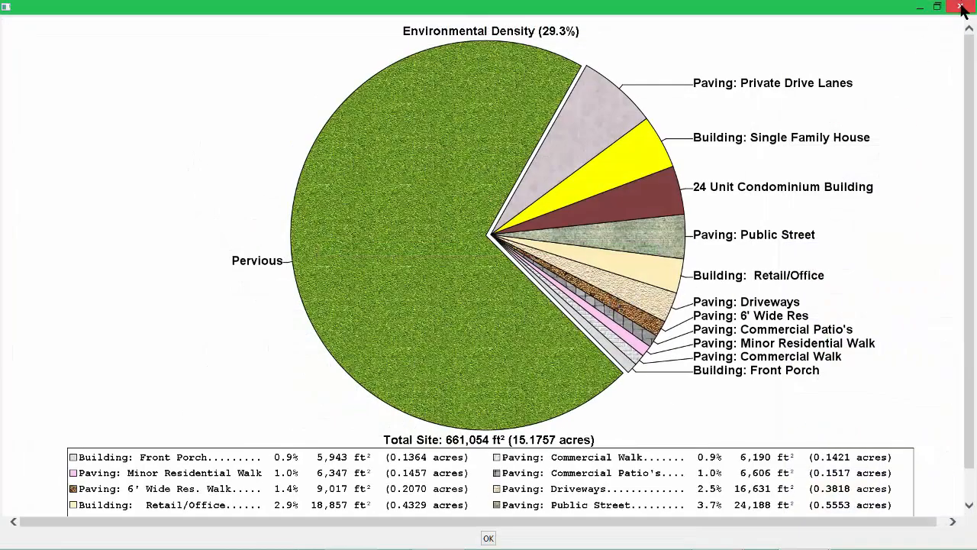
click(961, 8)
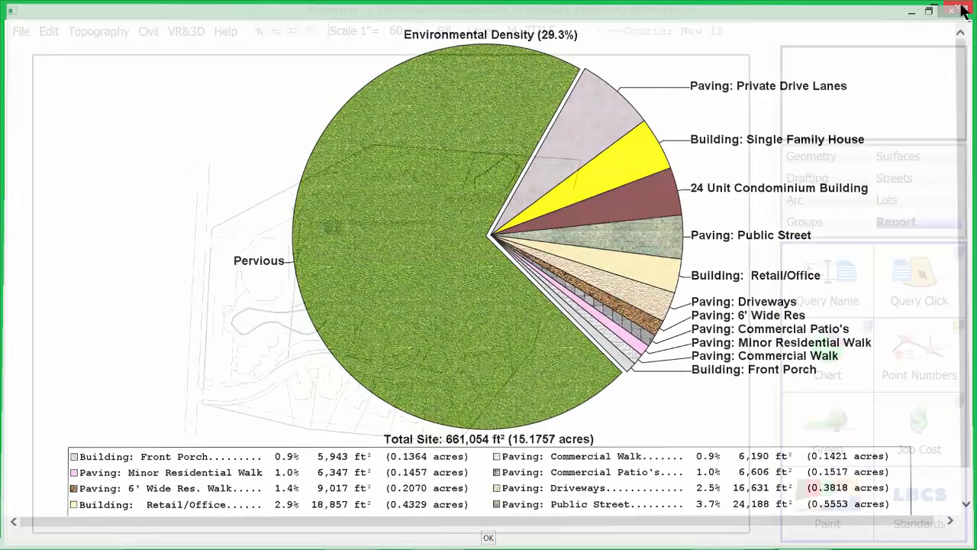
Step: Zoom into the part of the drawing where the chart image will go
click(45, 32)
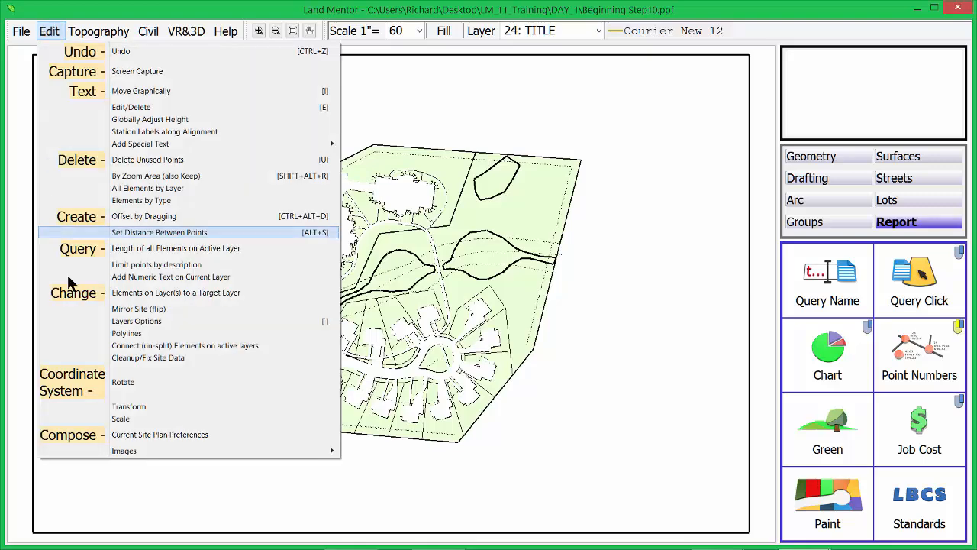
mouse_move(149, 454)
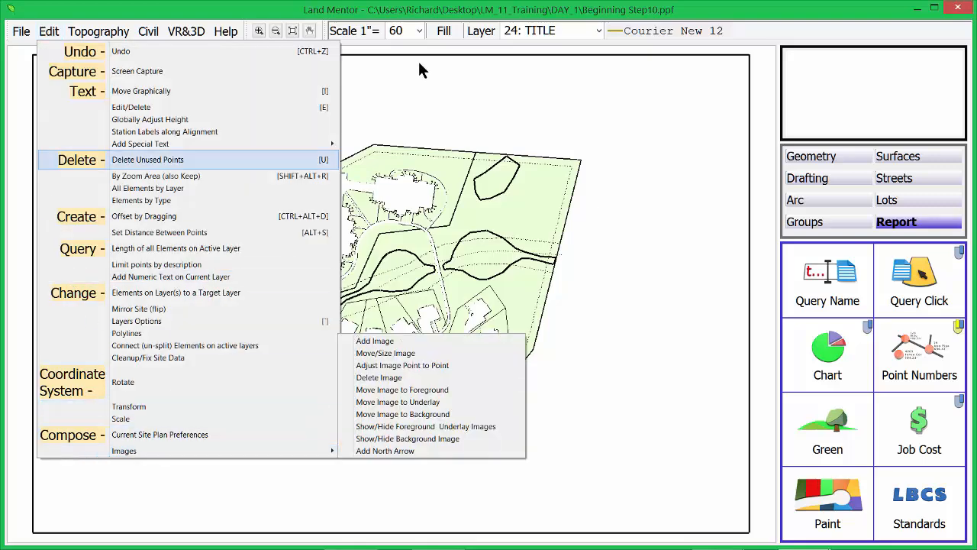
drag(425, 13, 430, 20)
click(549, 533)
drag(551, 541, 751, 318)
Step: Add the EnvDnsty chart image as a foreground image and set it on the drawing
click(54, 38)
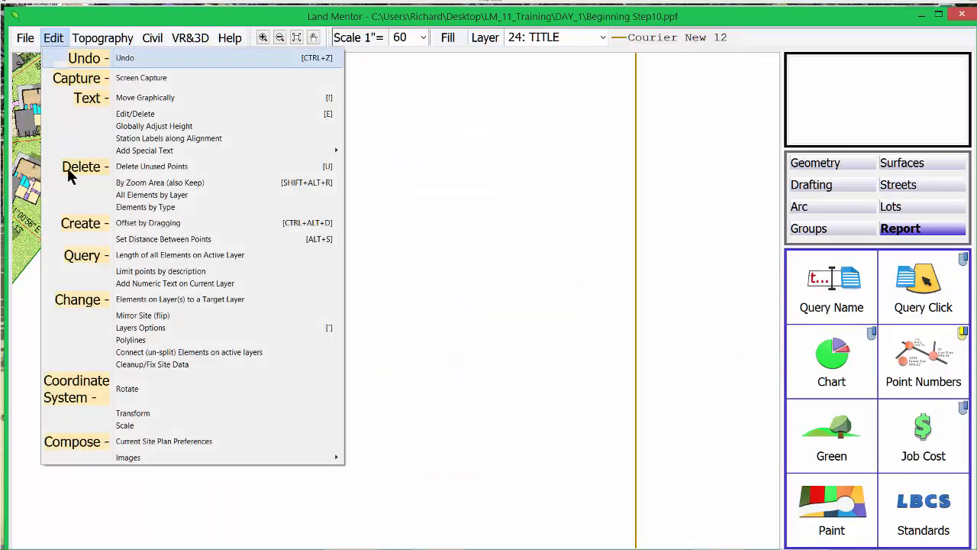
mouse_move(129, 456)
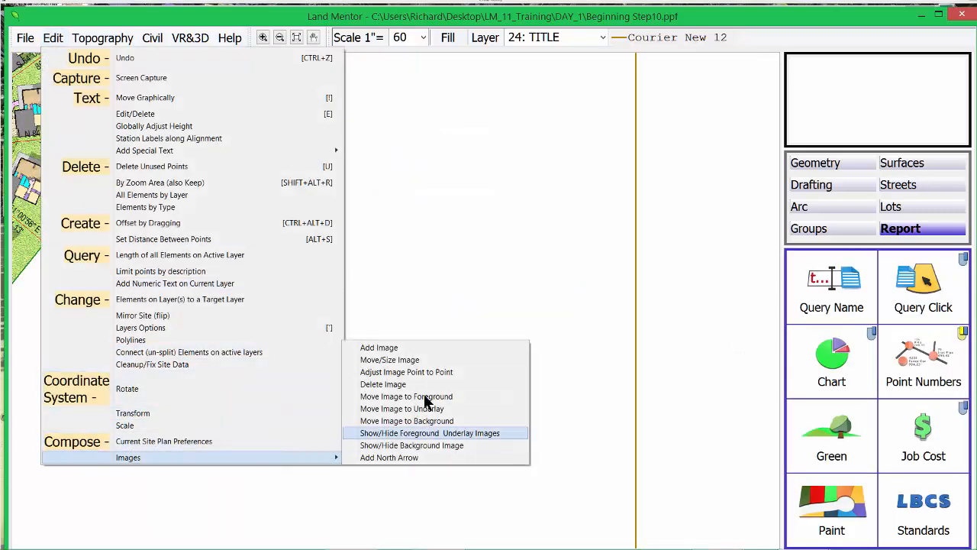
click(408, 349)
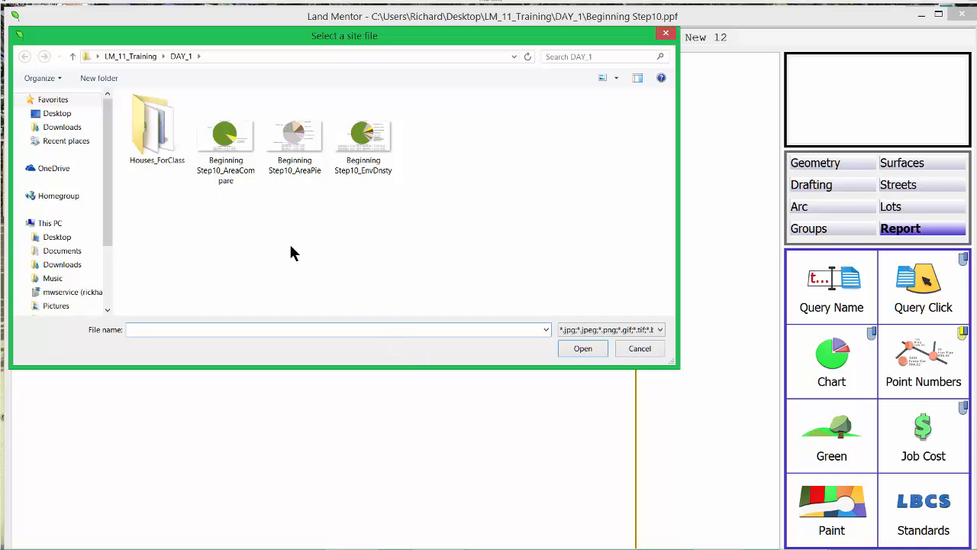
double_click(366, 155)
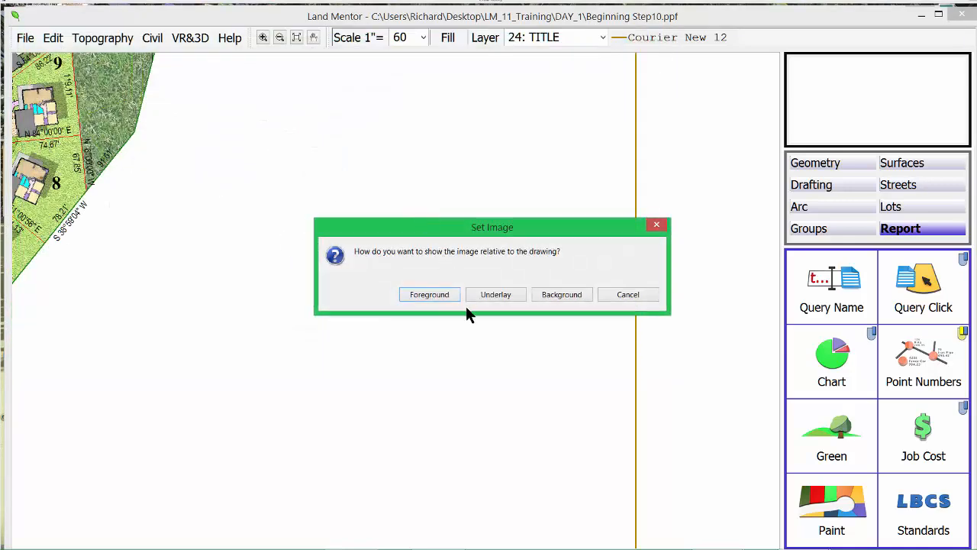
click(437, 294)
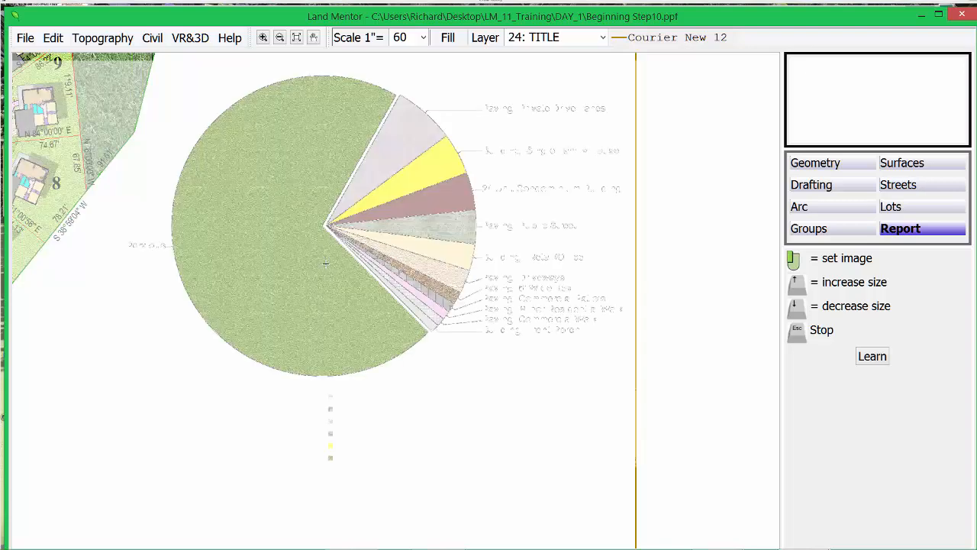
click(326, 263)
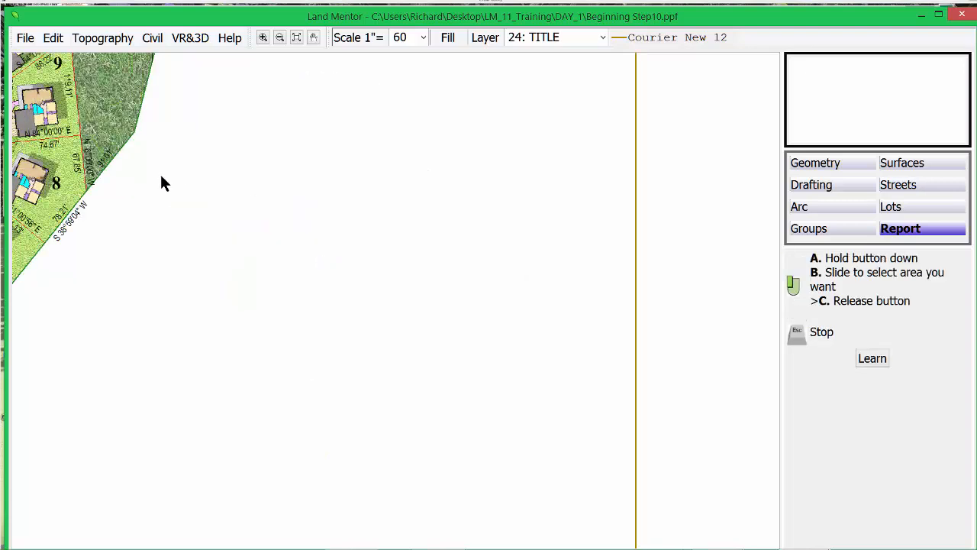
drag(160, 176, 626, 406)
Step: Place the EnvDnsty image in the foreground off the plan's lower-right corner, then view the whole sheet
click(44, 37)
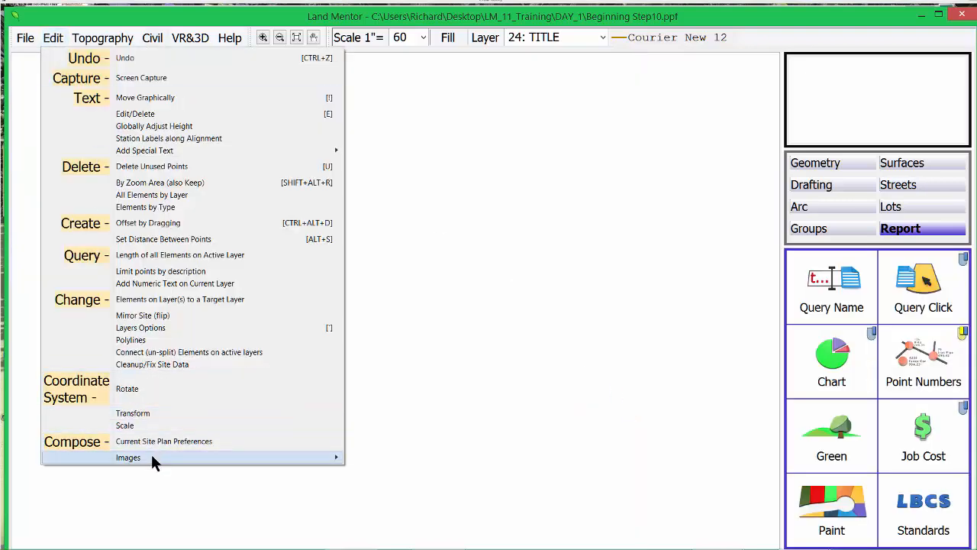
mouse_move(151, 456)
click(379, 348)
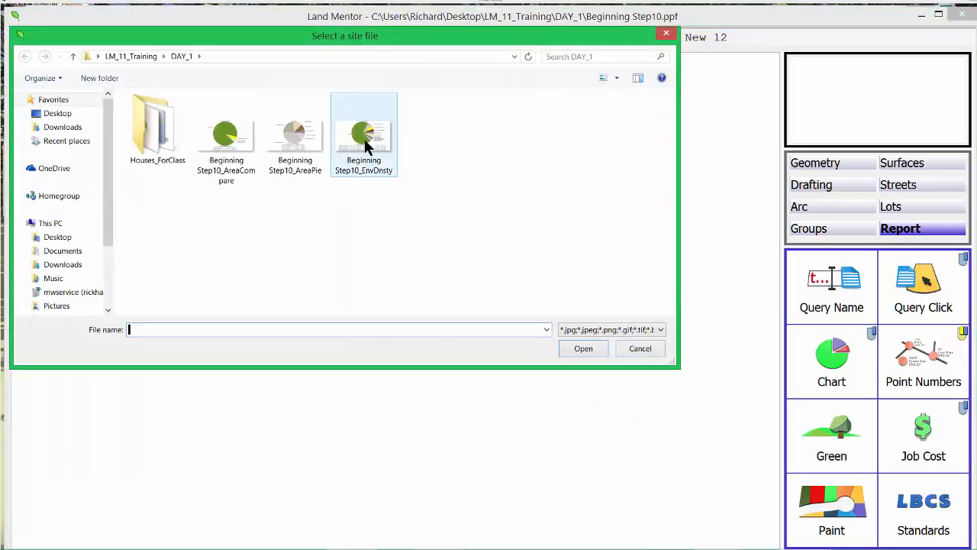
double_click(367, 145)
click(430, 294)
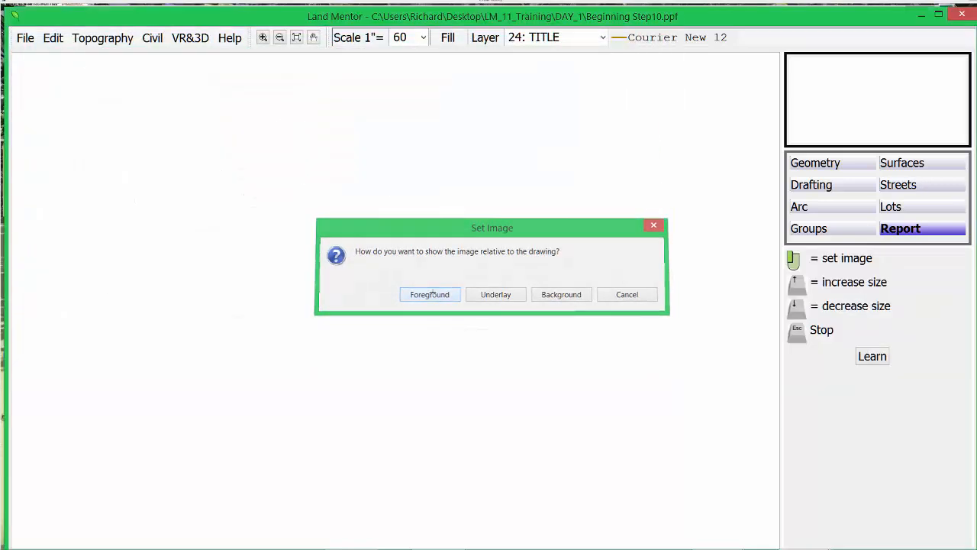
click(335, 264)
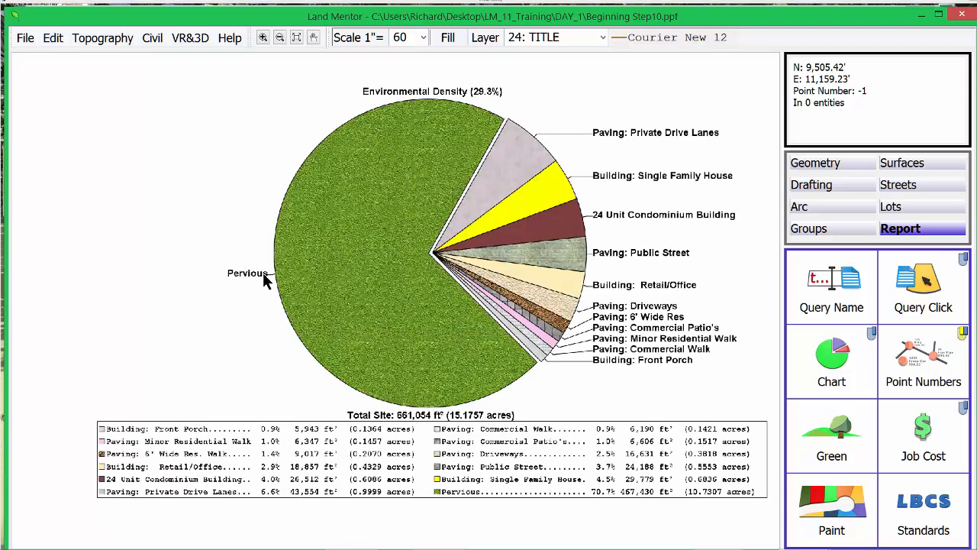
drag(262, 272, 543, 359)
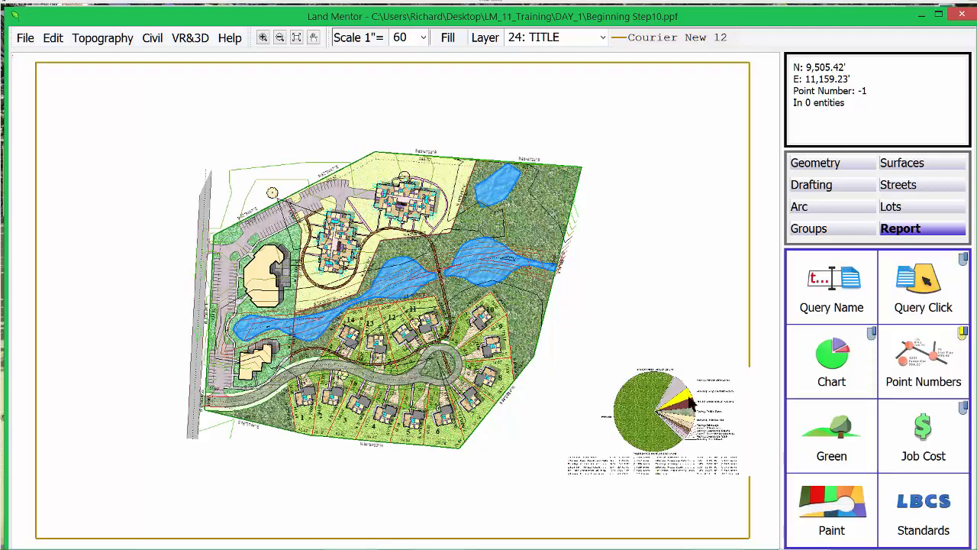
click(52, 37)
Step: Use Move/Size Image to reposition the Environmental Density chart near the sheet's upper-left corner
mouse_move(142, 456)
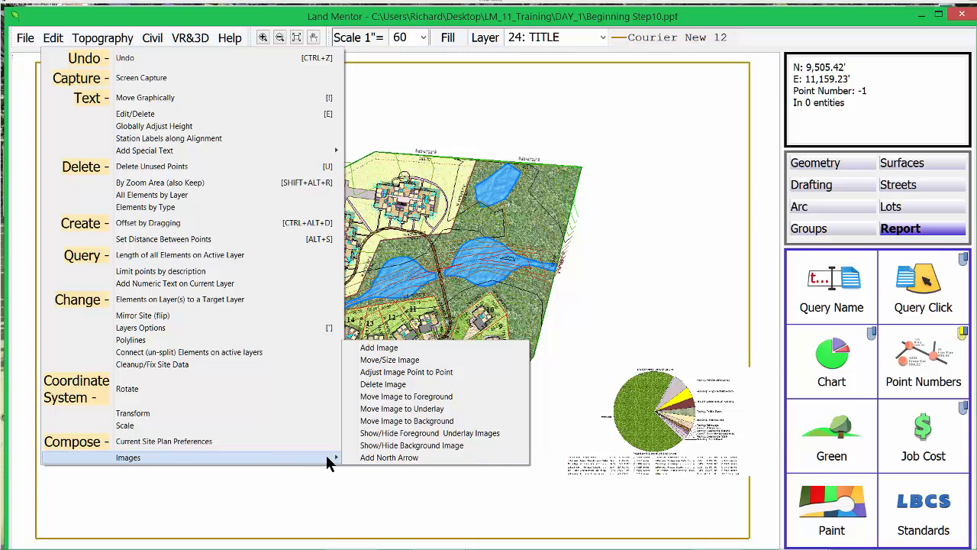
click(396, 361)
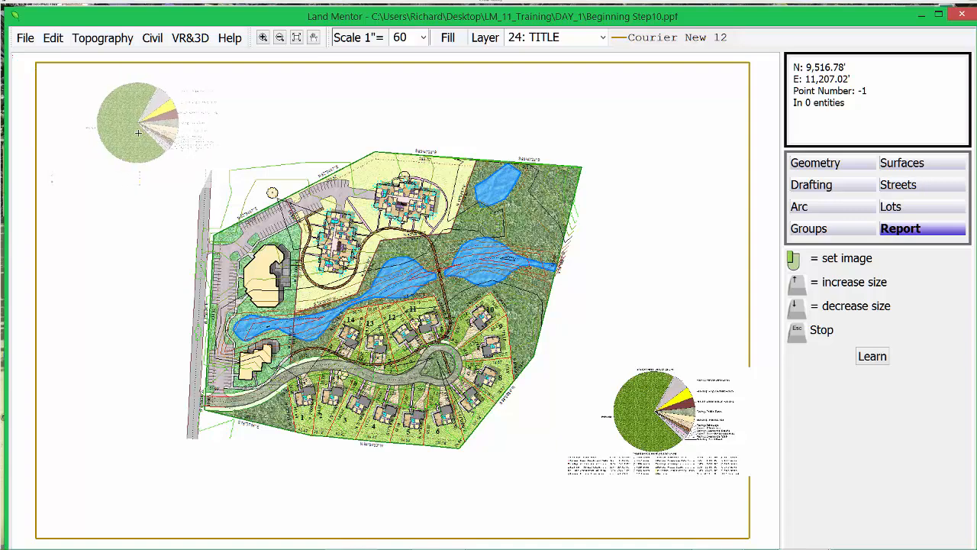
click(141, 132)
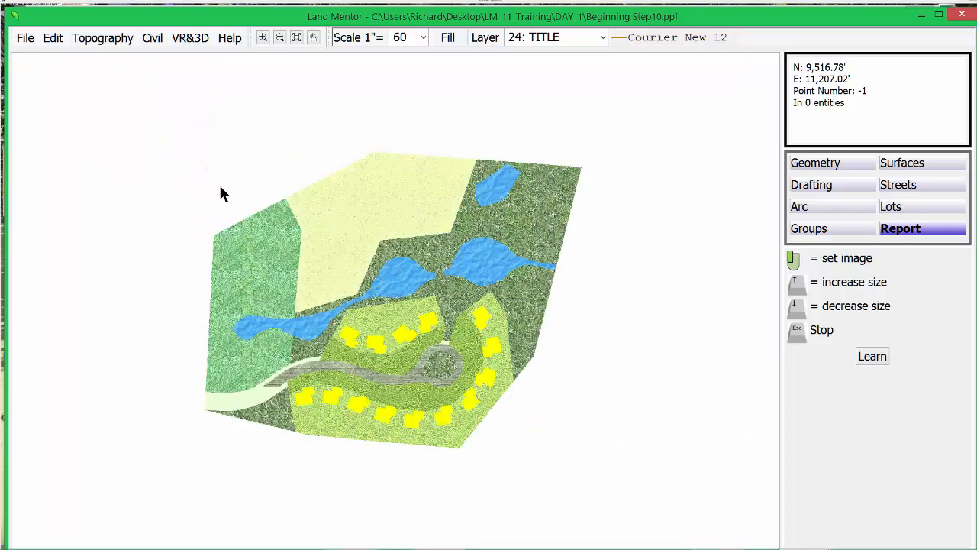